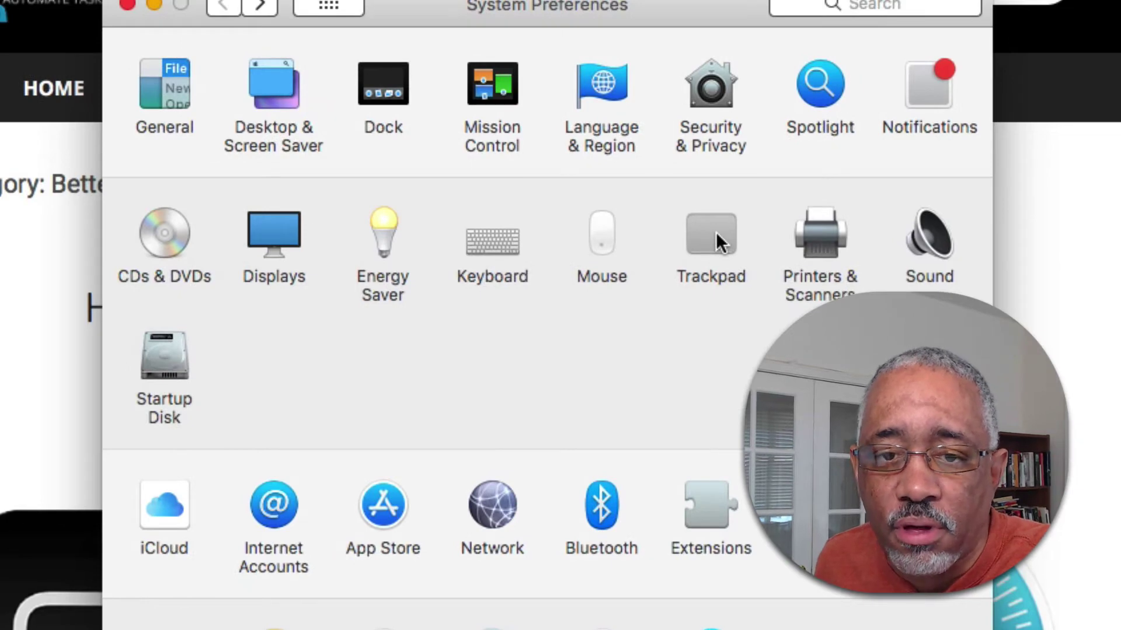
# - Open the Trackpad settings and review the Secondary click choices, keeping two-finger click
pyautogui.click(715, 232)
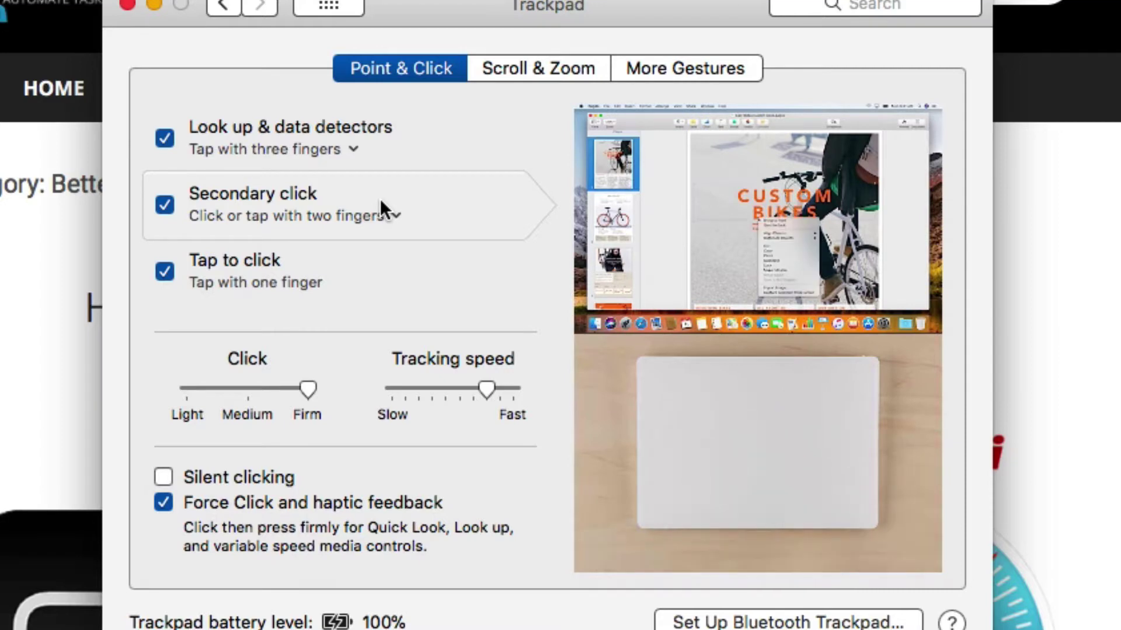
pyautogui.click(398, 213)
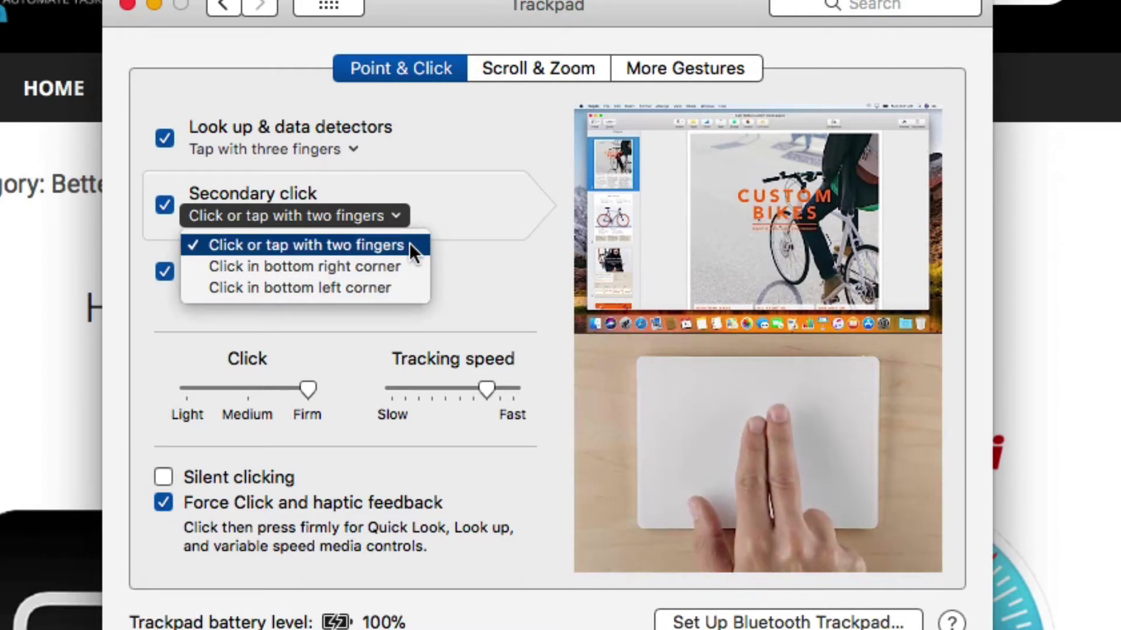
pyautogui.click(454, 296)
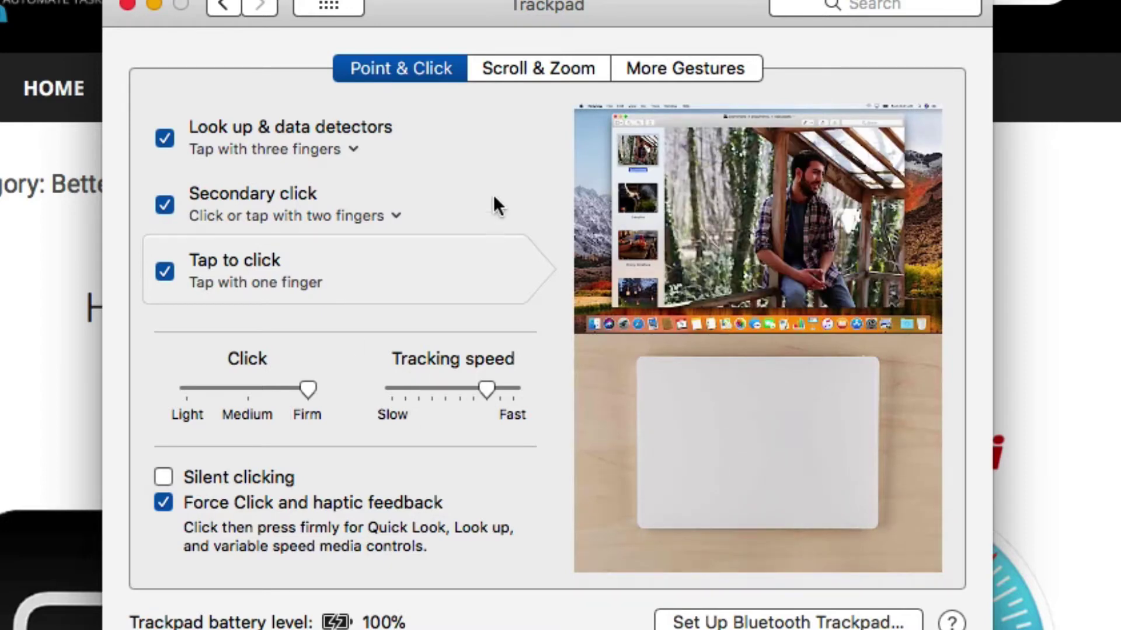
pyautogui.click(536, 68)
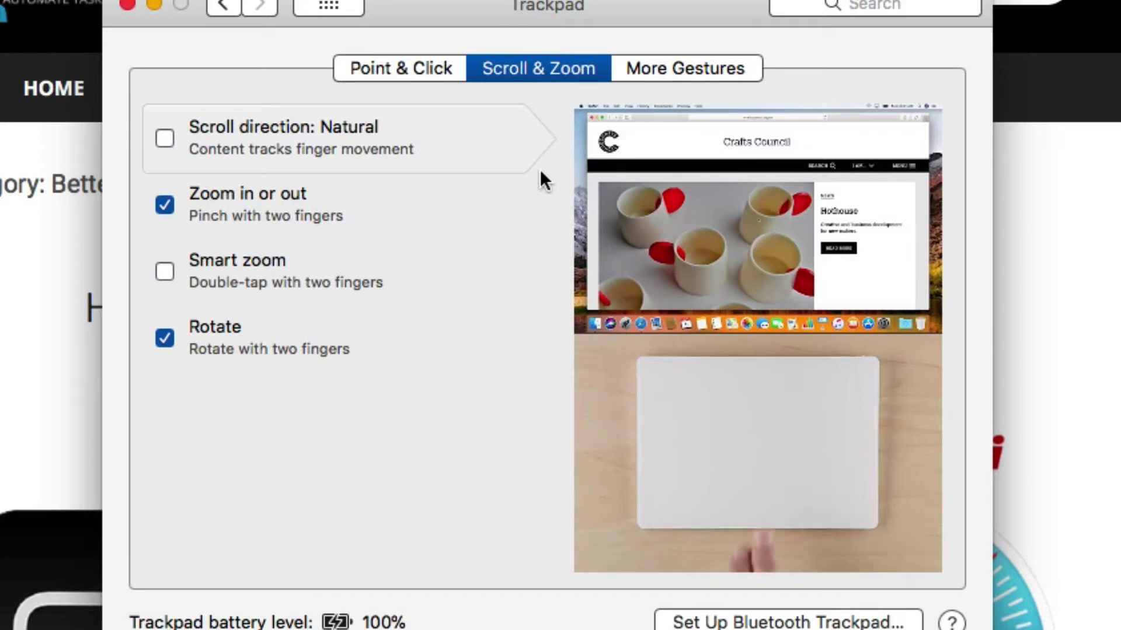
pyautogui.moveTo(503, 344)
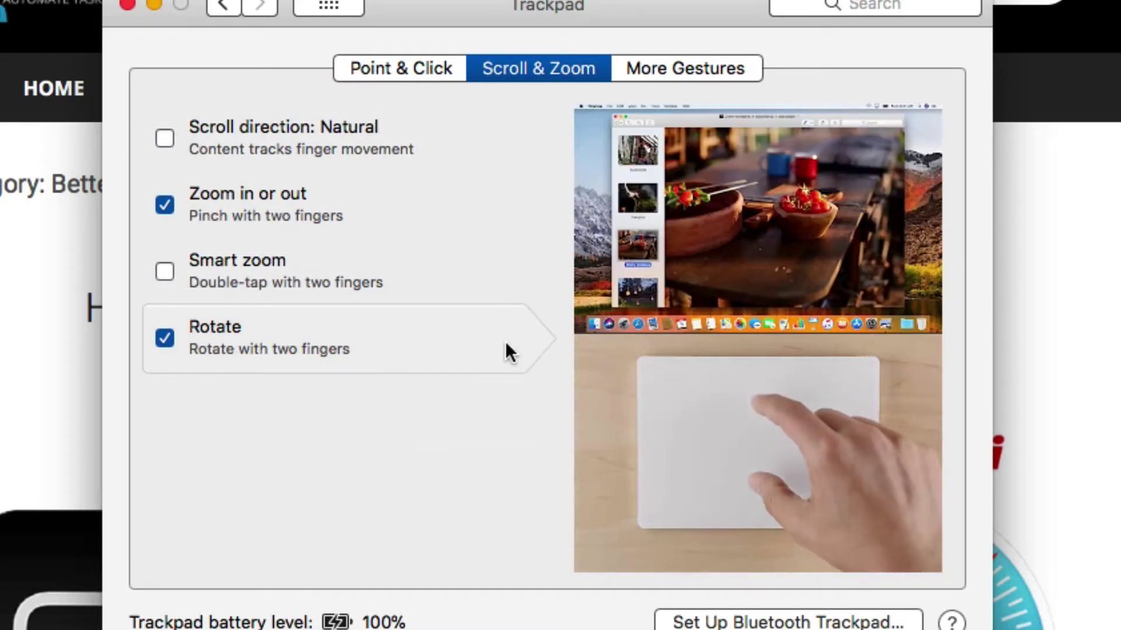
pyautogui.moveTo(421, 200)
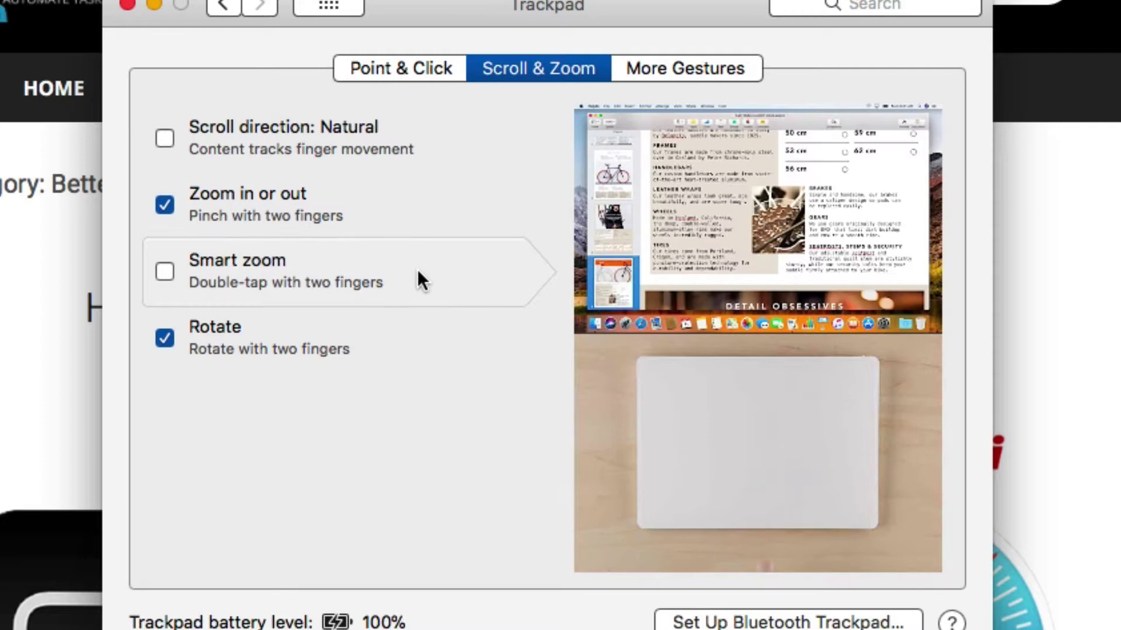
pyautogui.moveTo(430, 340)
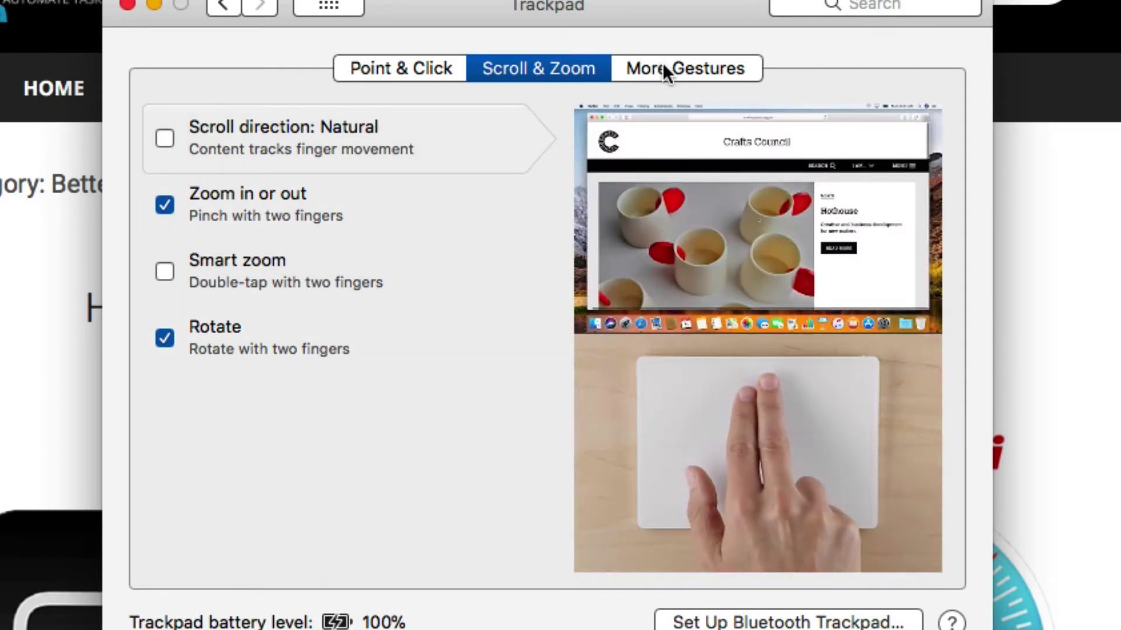
# - Show the Trackpad More Gestures options, such as swipe between pages and Mission Control
pyautogui.click(663, 61)
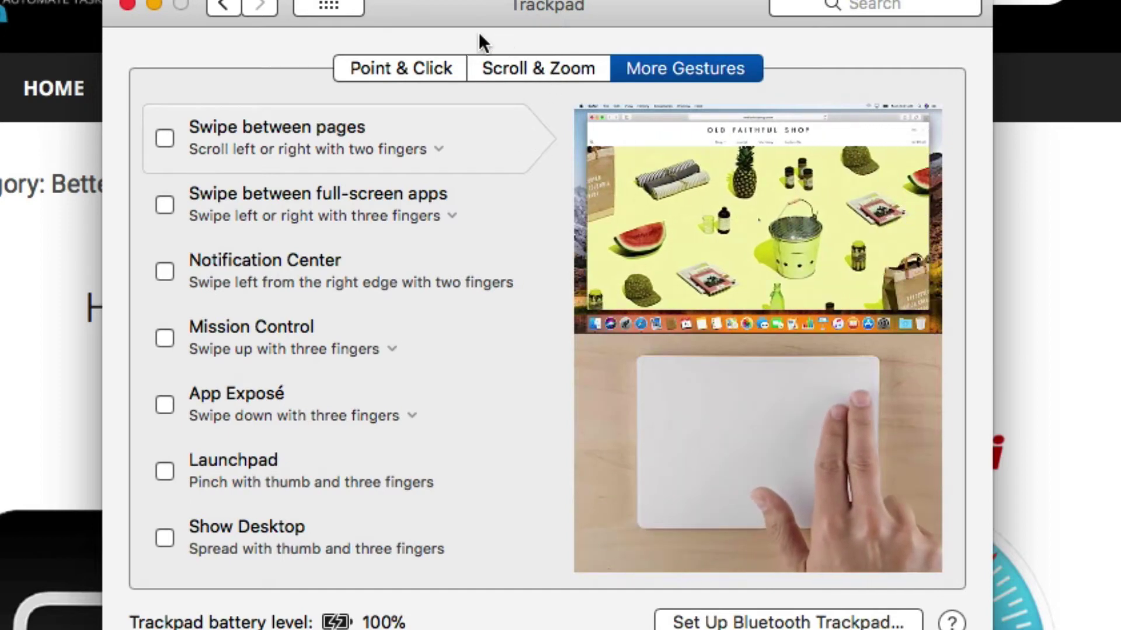
# - Close the Trackpad preferences window and switch away with Cmd-Tab toward BetterTouchTool
pyautogui.click(128, 7)
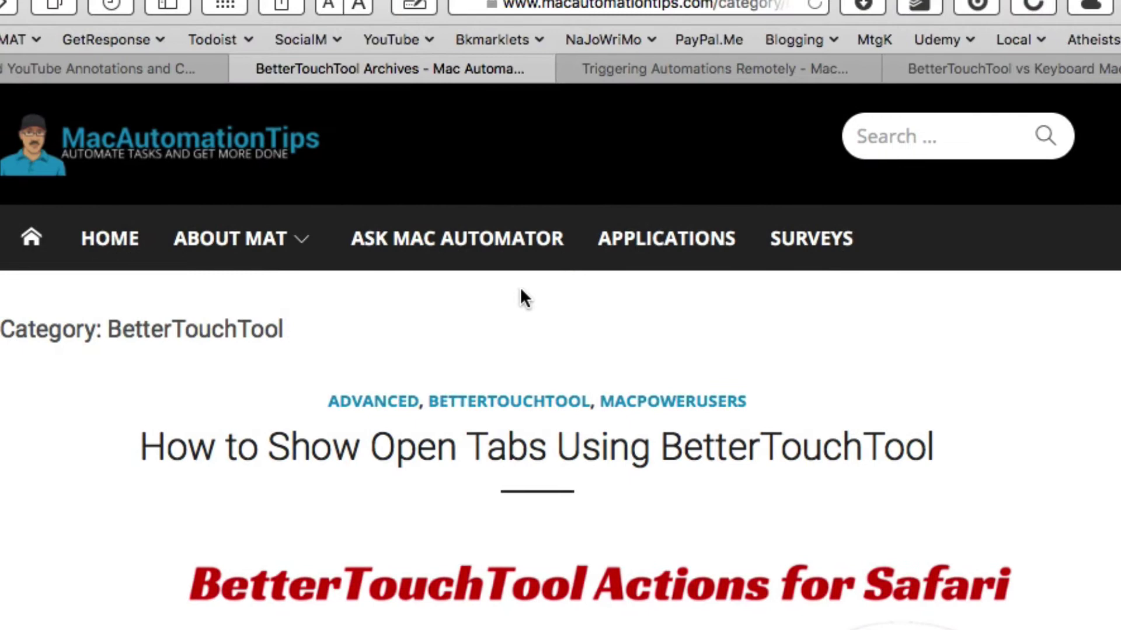
pyautogui.press('super+Tab')
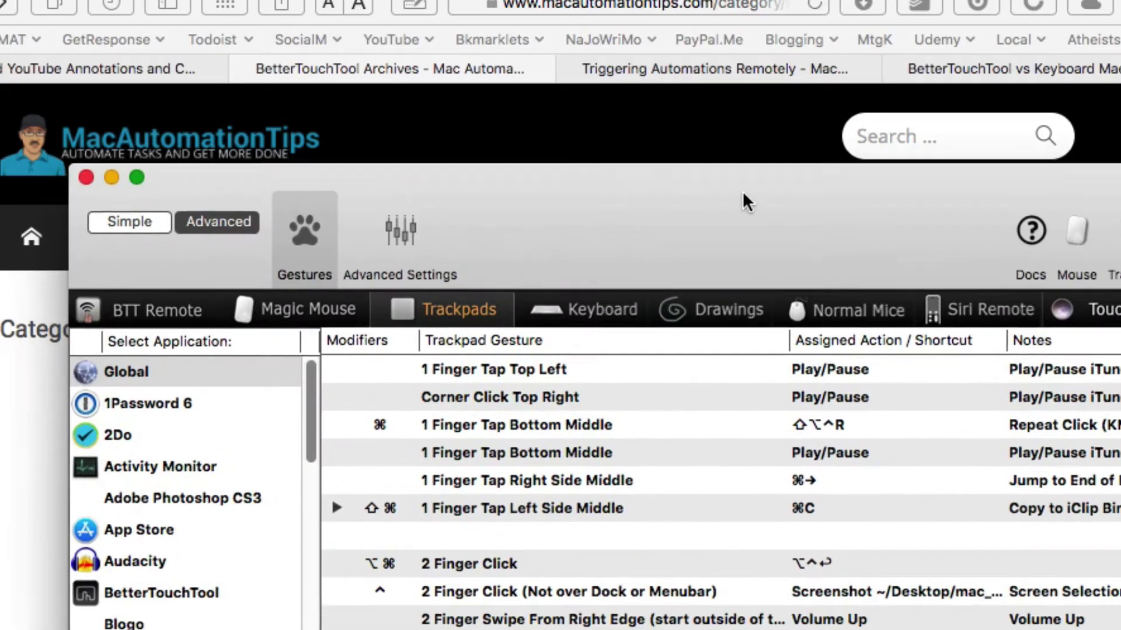
# - Move the BetterTouchTool configuration window into place, showing the global trackpad gestures
pyautogui.moveTo(742, 191); pyautogui.dragTo(646, 151)
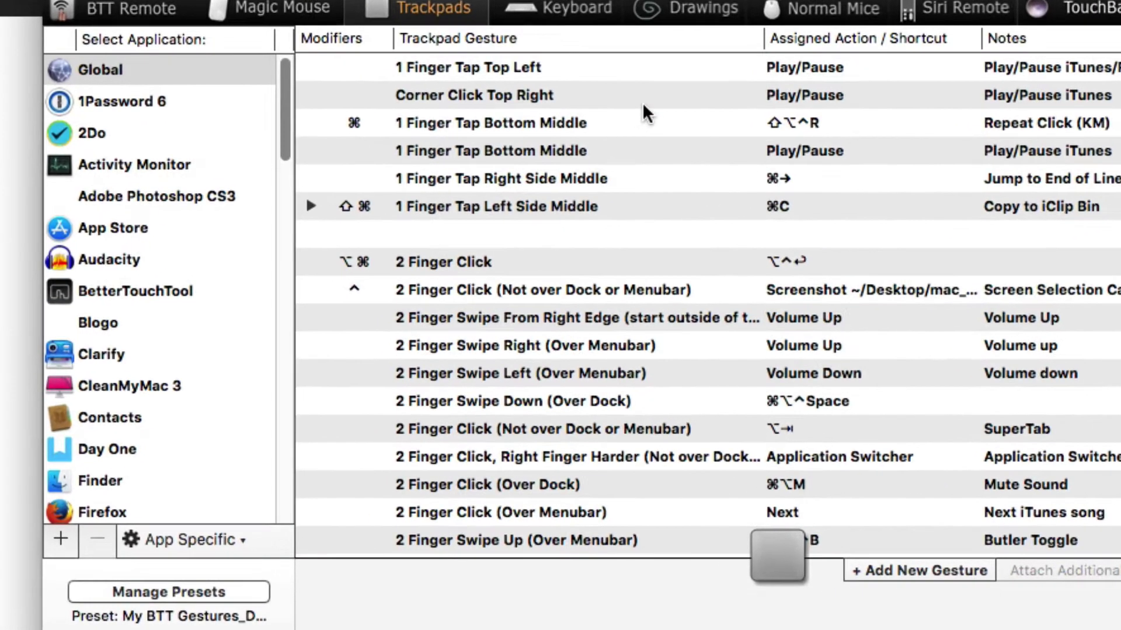
pyautogui.scroll(-5, 633, 200)
pyautogui.scroll(-15, 774, 143)
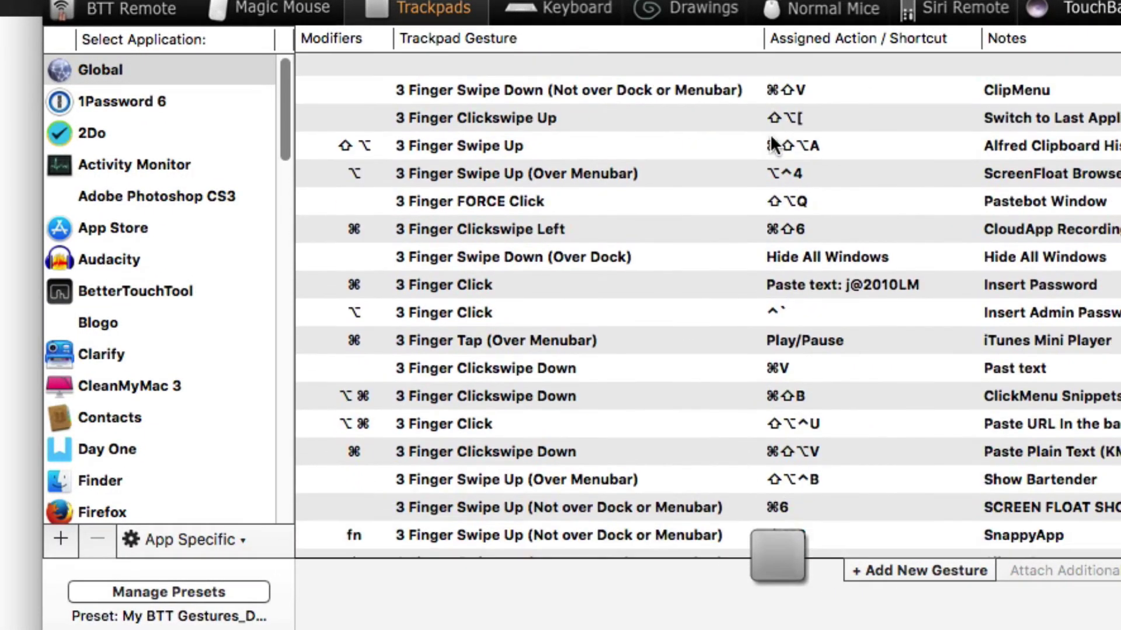
pyautogui.scroll(-18, 772, 142)
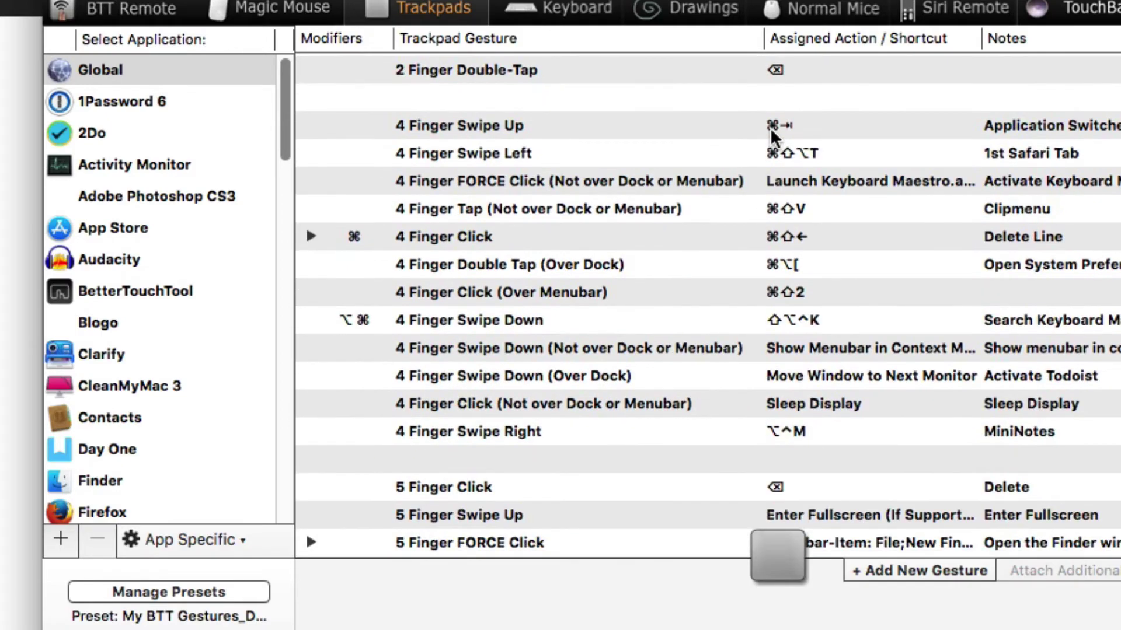
pyautogui.scroll(-5, 771, 137)
pyautogui.scroll(20, 772, 138)
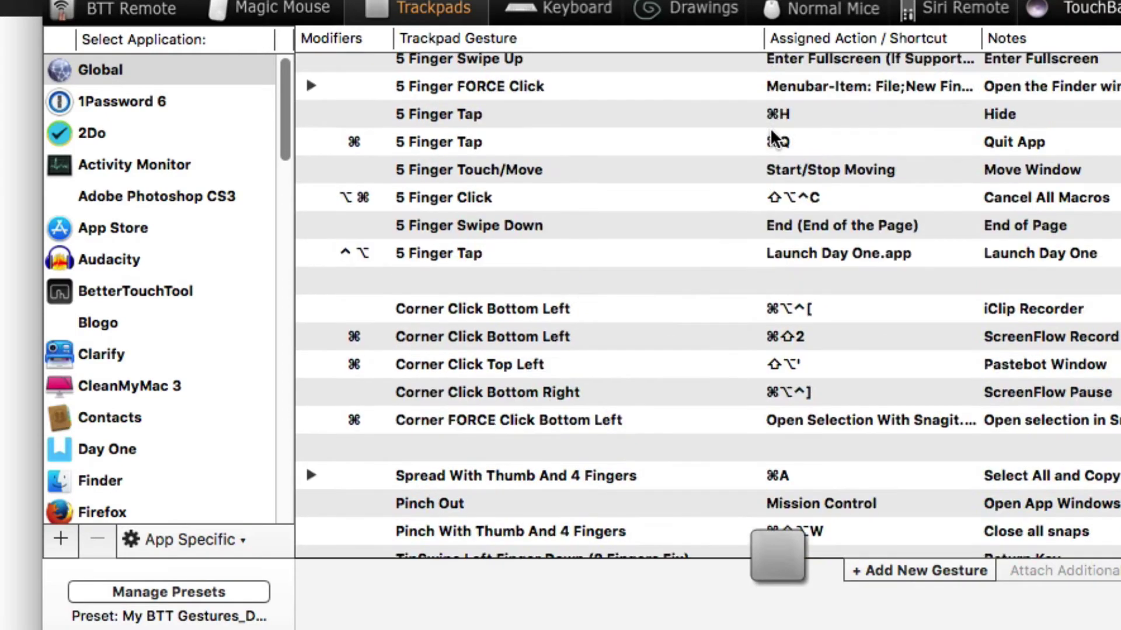
pyautogui.scroll(20, 770, 133)
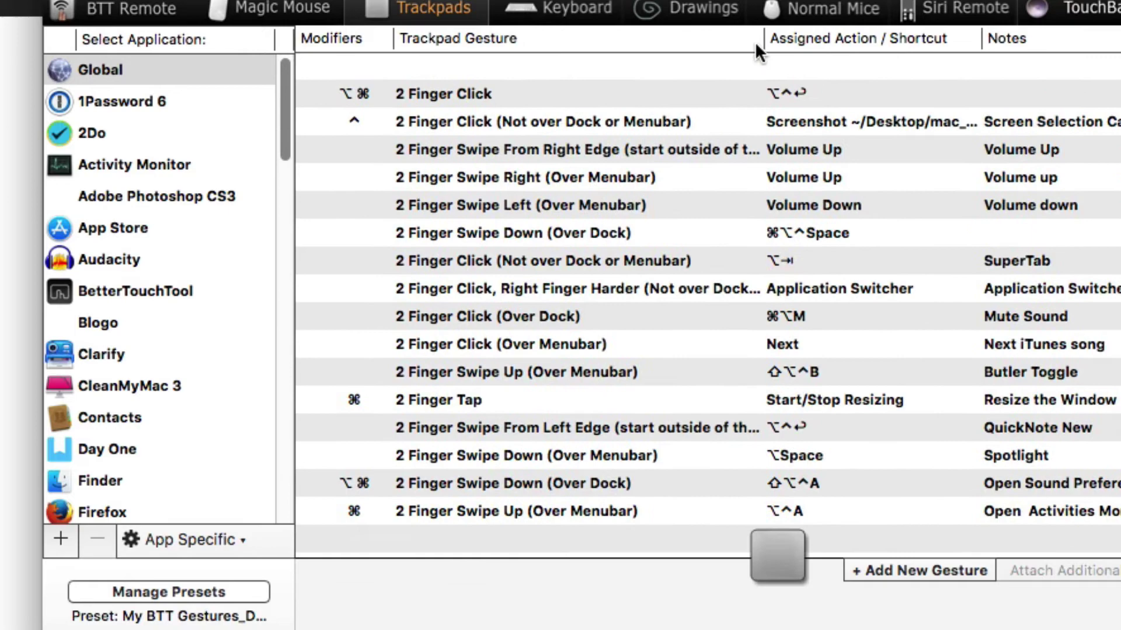
pyautogui.scroll(-5, 755, 111)
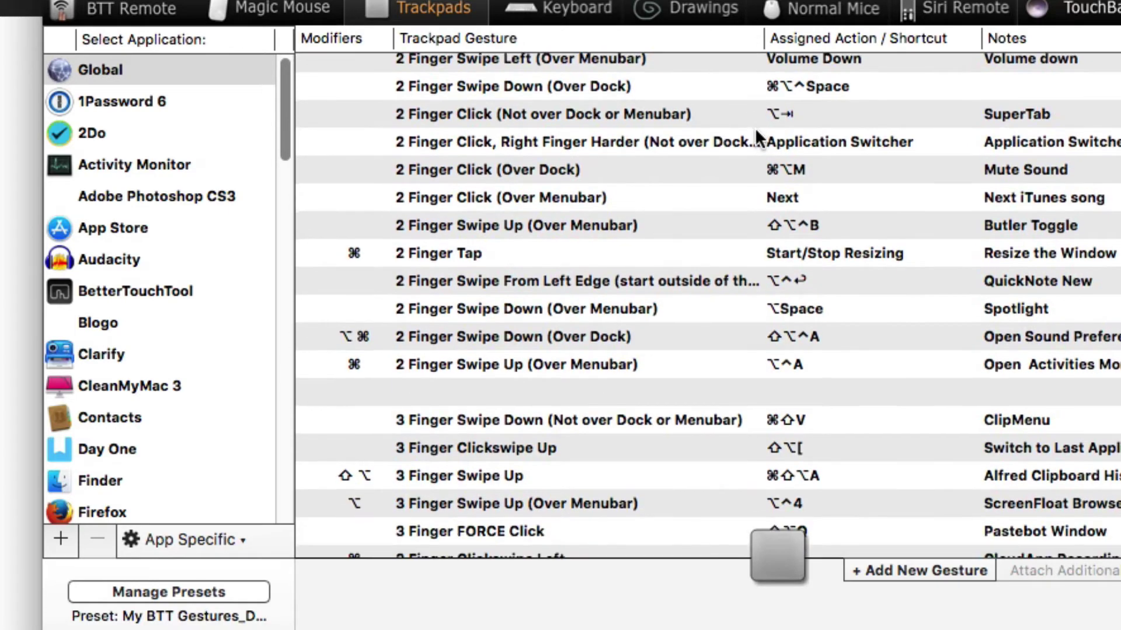
pyautogui.scroll(8, 754, 127)
pyautogui.scroll(-10, 760, 176)
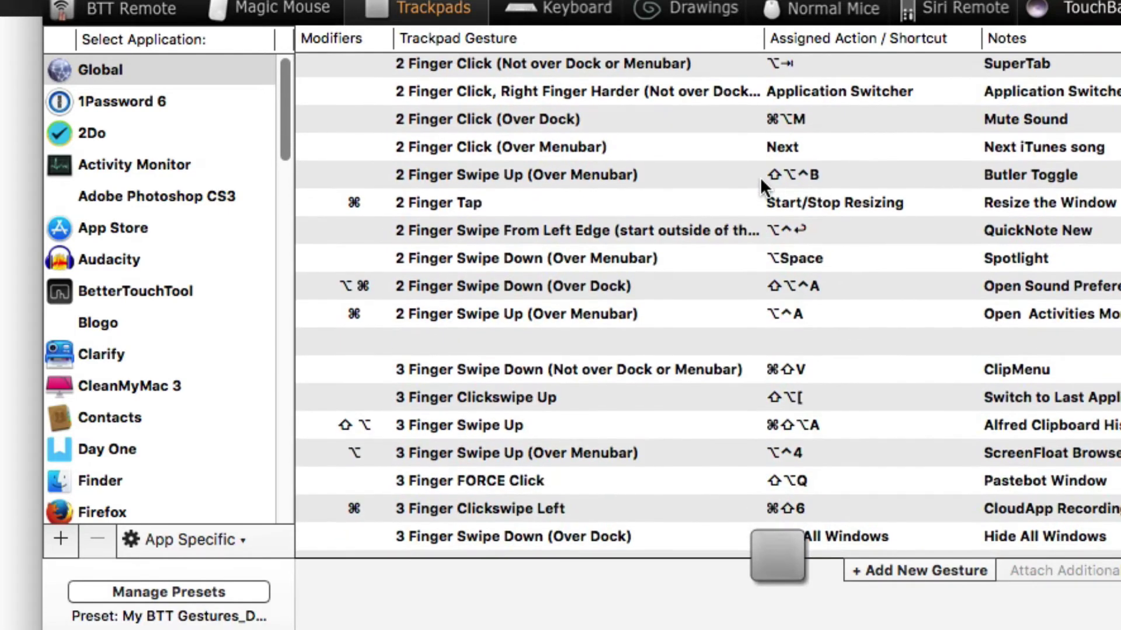
pyautogui.scroll(-1, 746, 136)
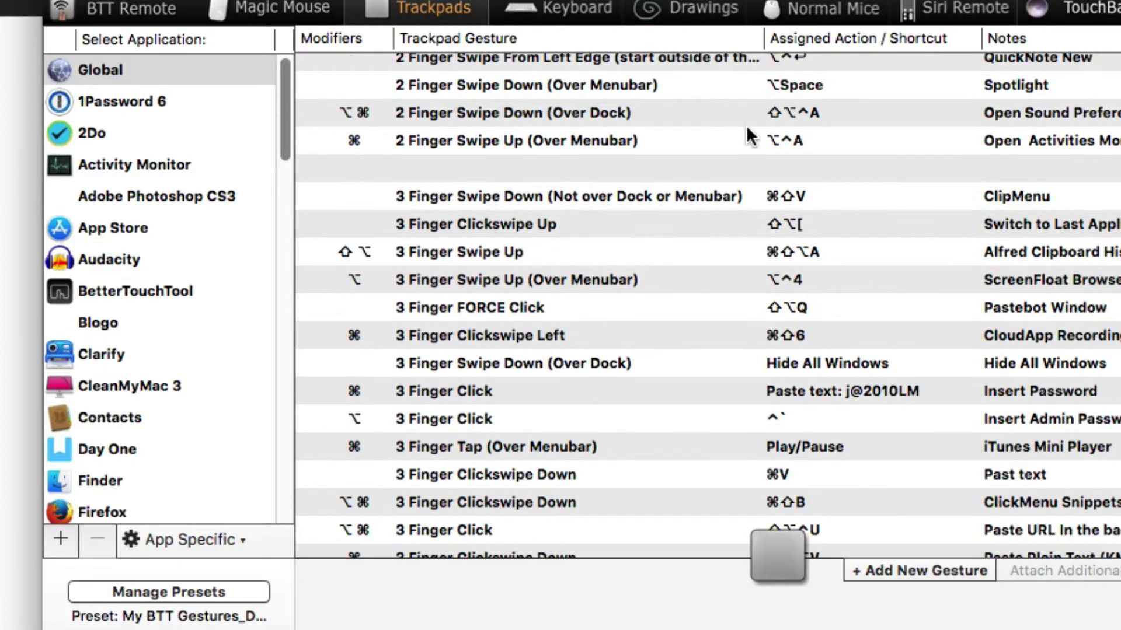
pyautogui.scroll(-5, 765, 100)
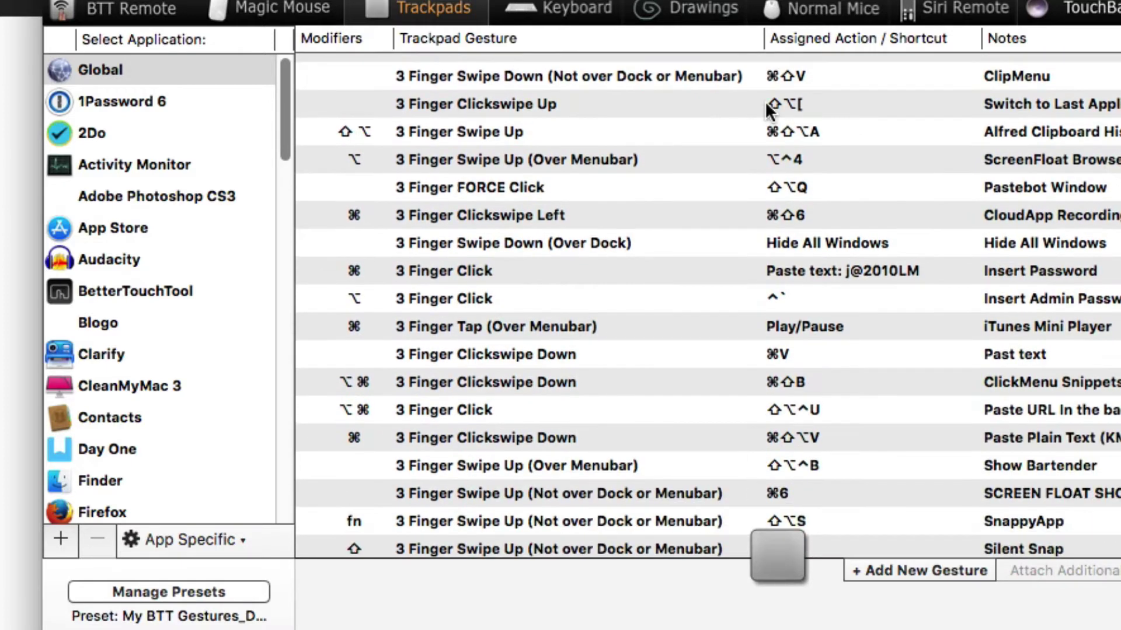
pyautogui.scroll(-4, 774, 75)
pyautogui.scroll(-1, 774, 74)
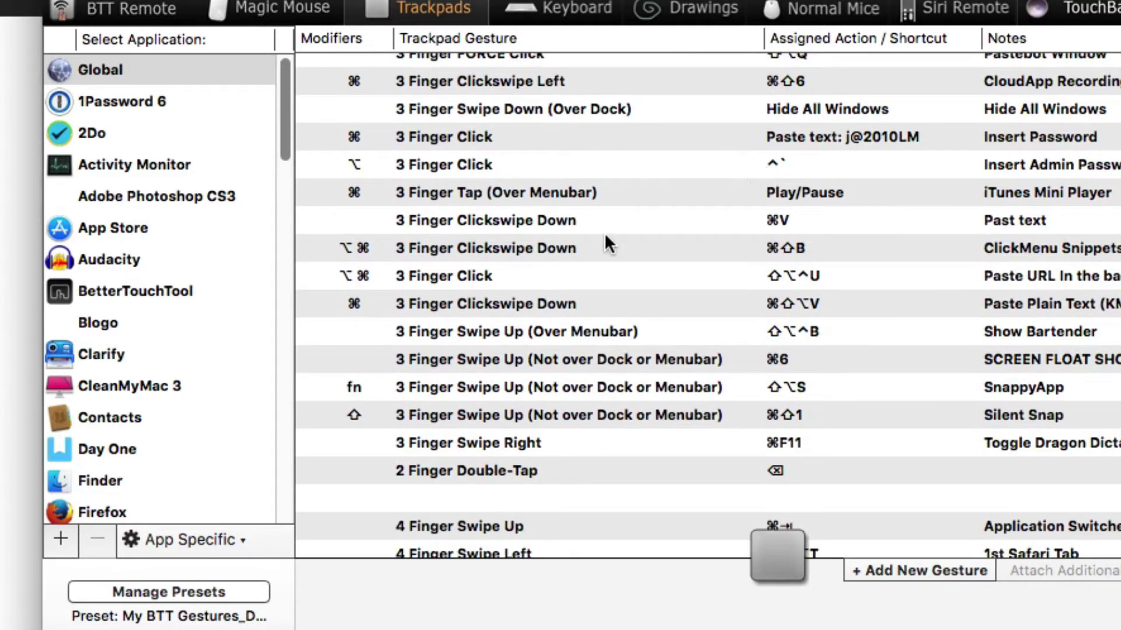
pyautogui.scroll(-1, 220, 146)
pyautogui.scroll(1, 220, 145)
# - Browse the app list, viewing the 1Password 6 and Audacity gesture sets
pyautogui.click(202, 101)
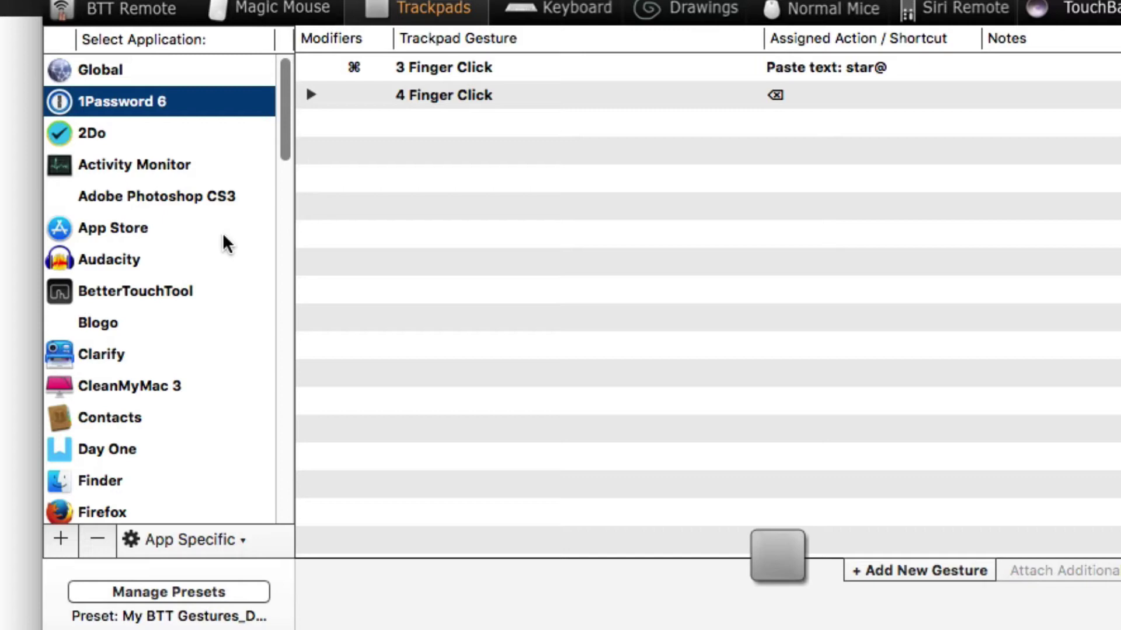
pyautogui.scroll(-1, 219, 241)
pyautogui.click(205, 235)
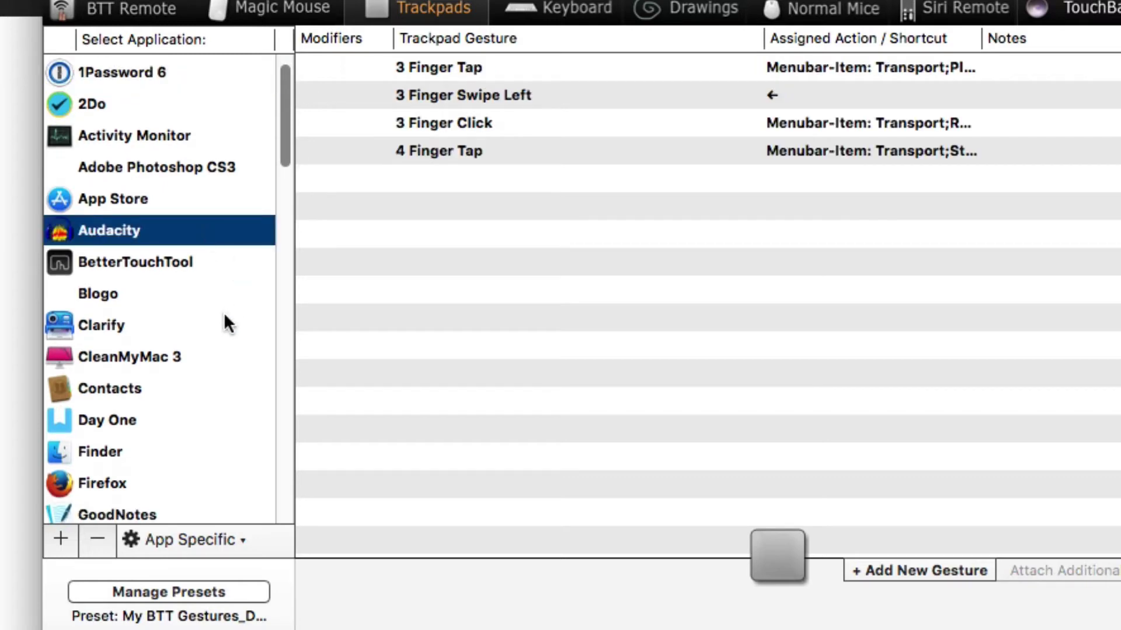
pyautogui.scroll(-17, 223, 338)
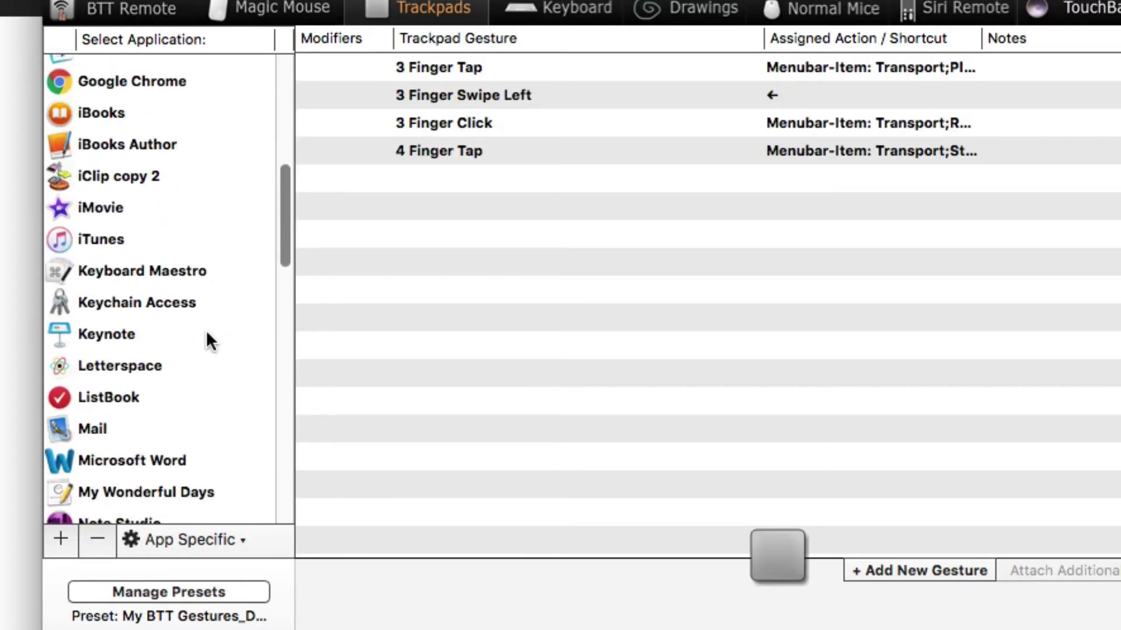
pyautogui.scroll(-5, 206, 322)
pyautogui.scroll(7, 205, 315)
pyautogui.scroll(-7, 205, 315)
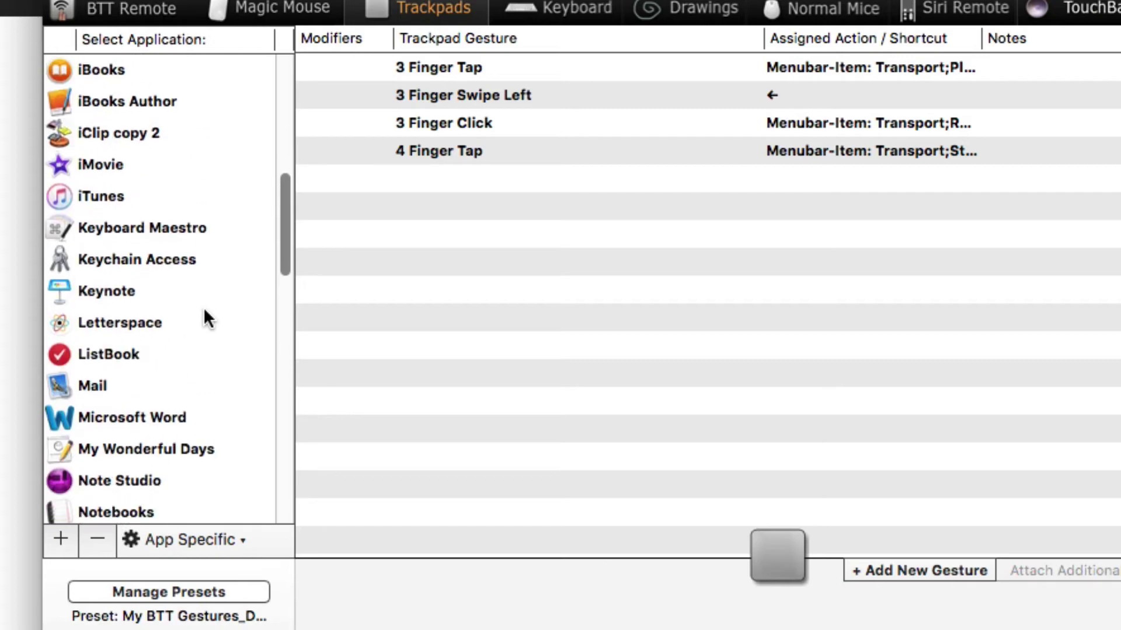
pyautogui.scroll(-9, 199, 290)
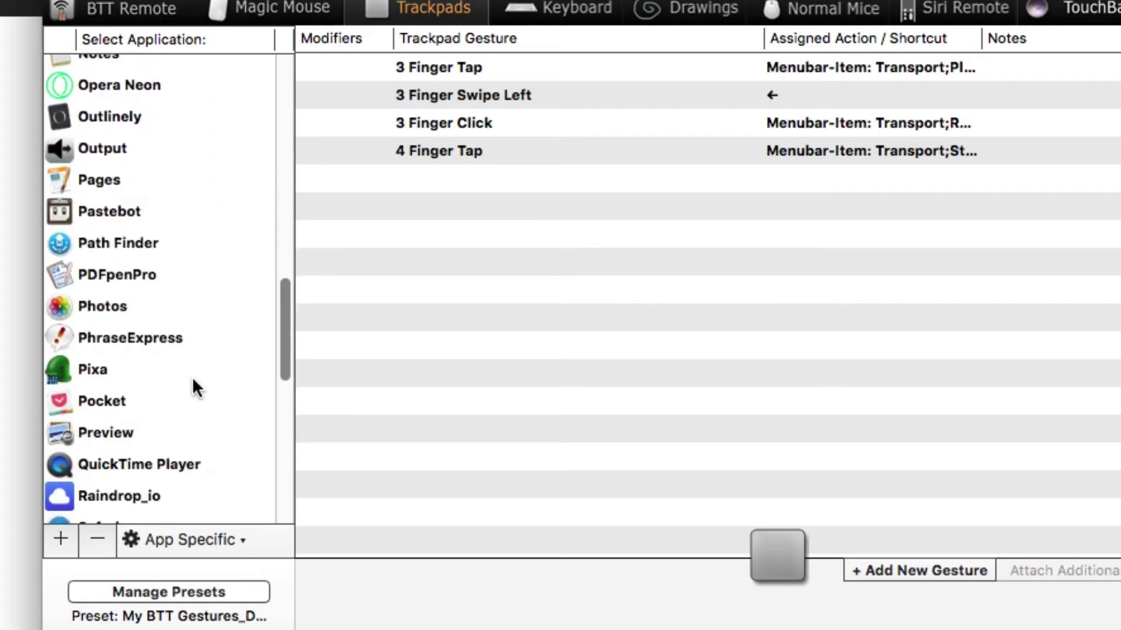
pyautogui.scroll(-5, 195, 385)
# - Select Safari and scroll through its gestures, such as 3 Finger Tap and Copy URL
pyautogui.click(190, 376)
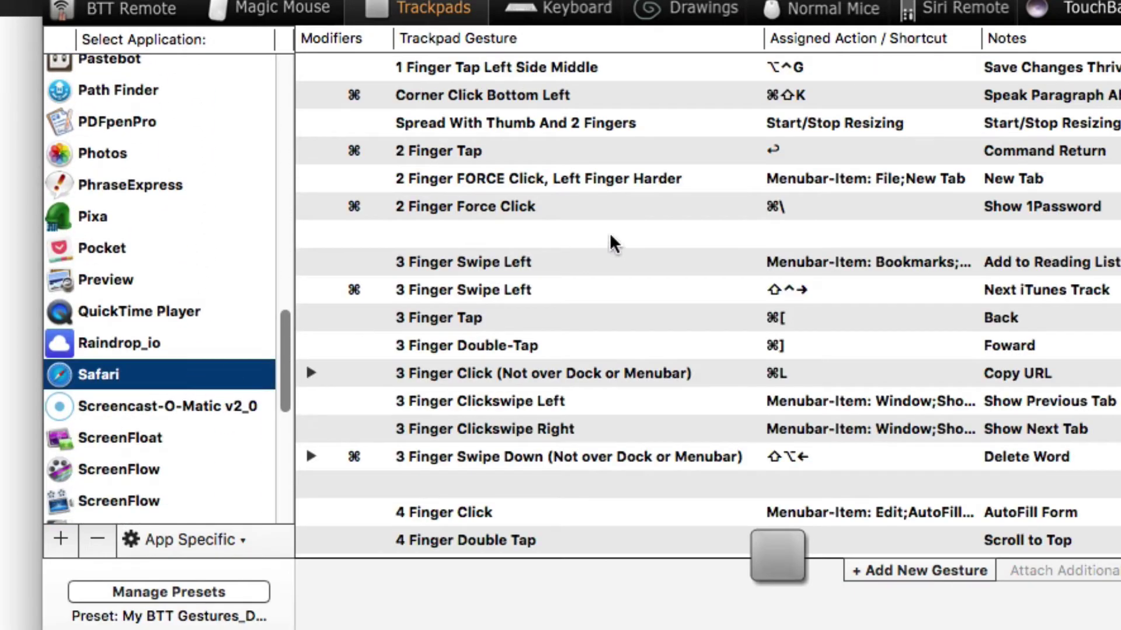
pyautogui.scroll(-2, 613, 244)
pyautogui.scroll(2, 640, 210)
pyautogui.scroll(-1, 646, 230)
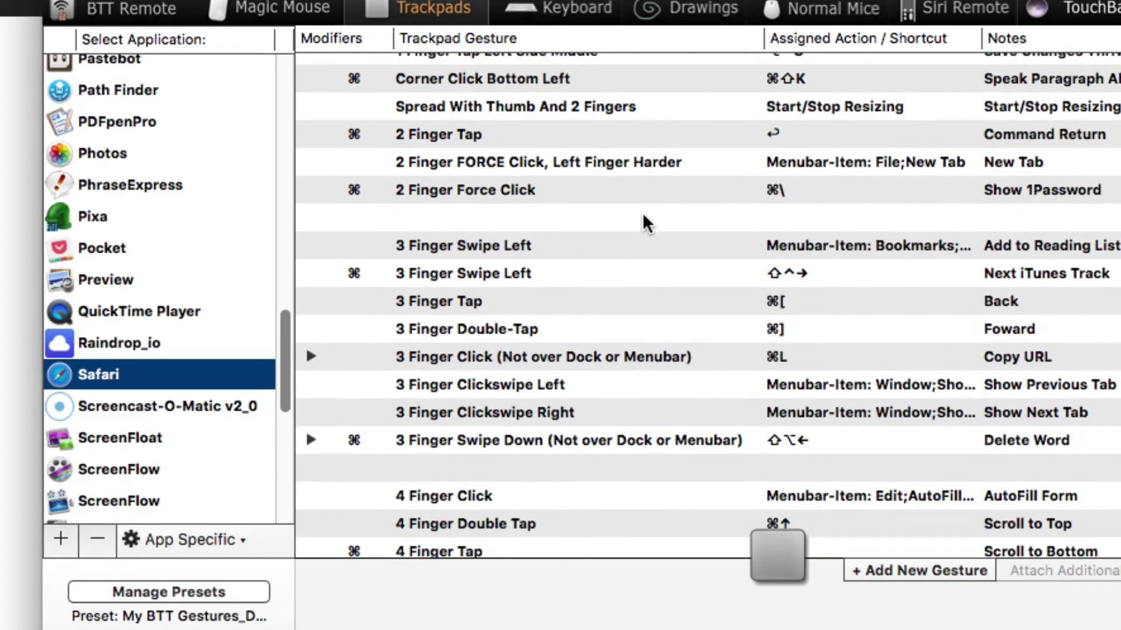
pyautogui.scroll(1, 645, 224)
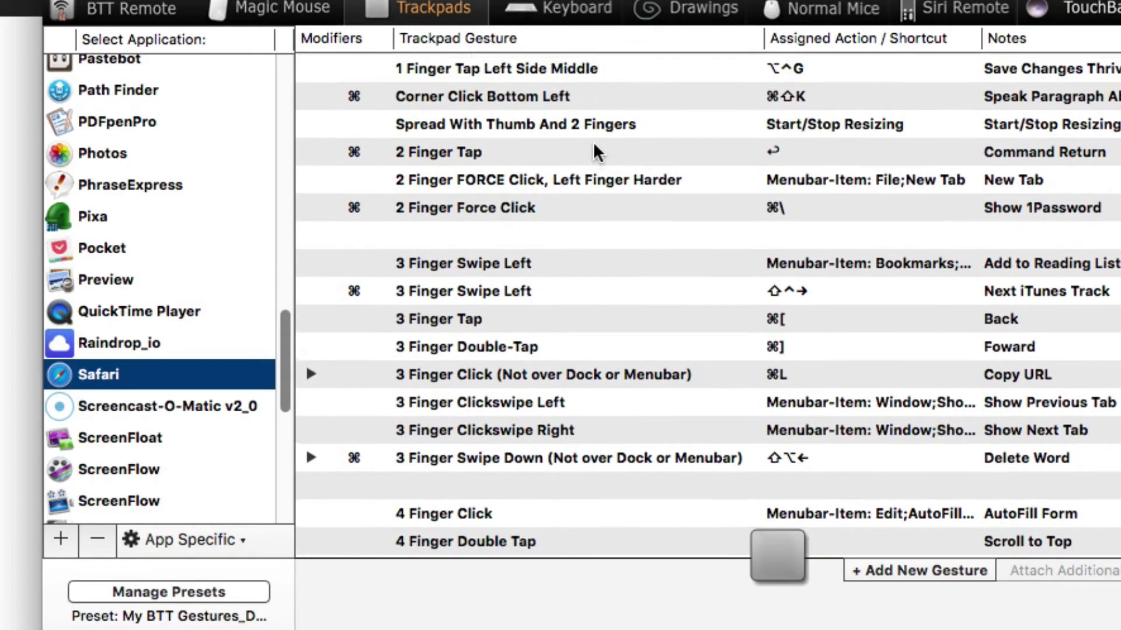
pyautogui.scroll(-1, 594, 147)
pyautogui.scroll(1, 581, 166)
pyautogui.scroll(-9, 635, 140)
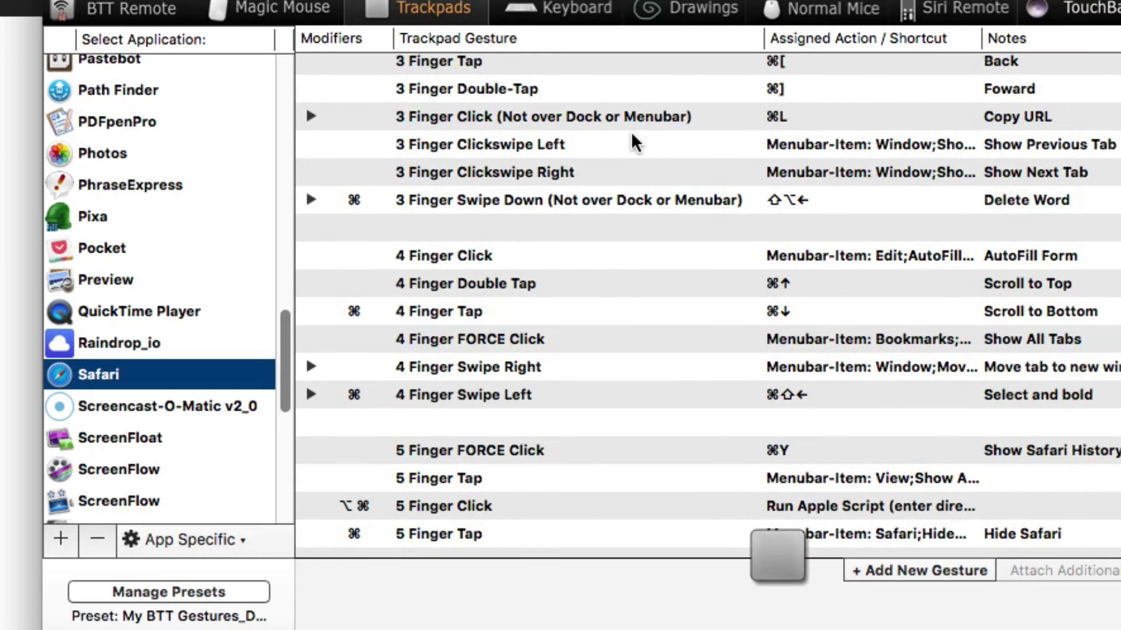
pyautogui.scroll(-7, 633, 139)
pyautogui.scroll(15, 633, 139)
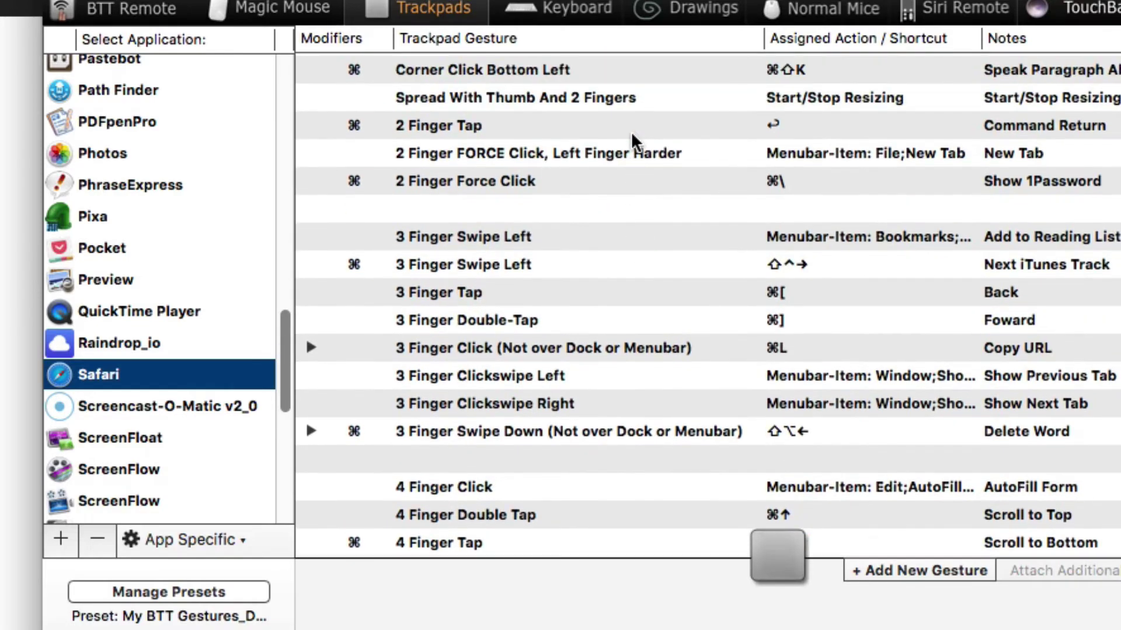
pyautogui.scroll(1, 632, 134)
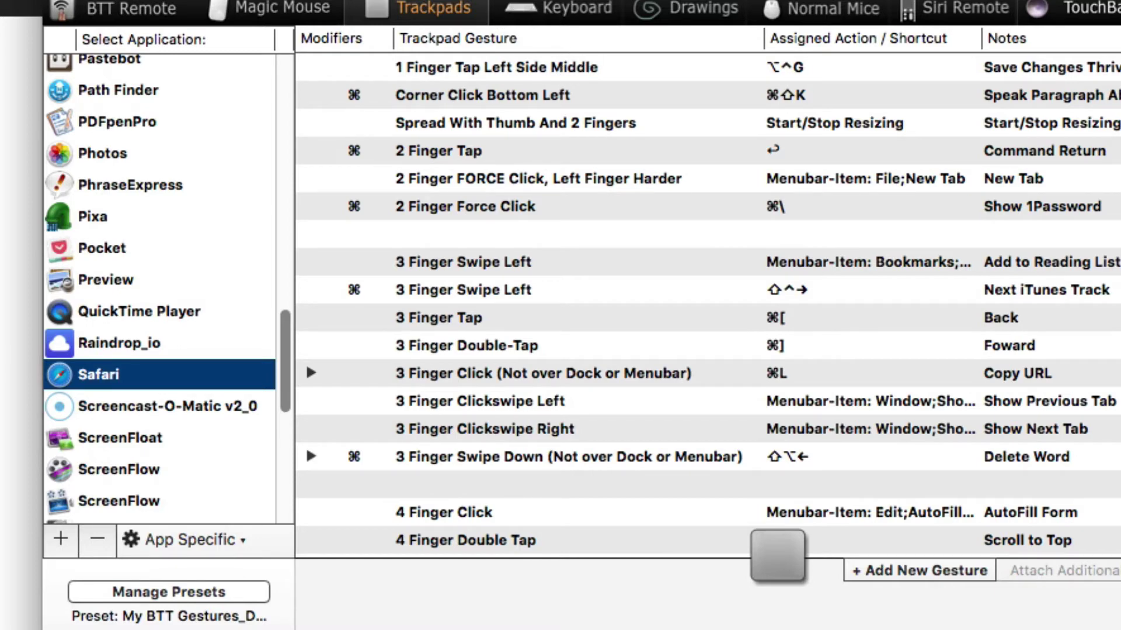
# - Screenshot the top of Safari's gesture table and move the floating capture up-left
pyautogui.moveTo(378, 0); pyautogui.dragTo(970, 415)
pyautogui.moveTo(903, 233); pyautogui.dragTo(669, 234)
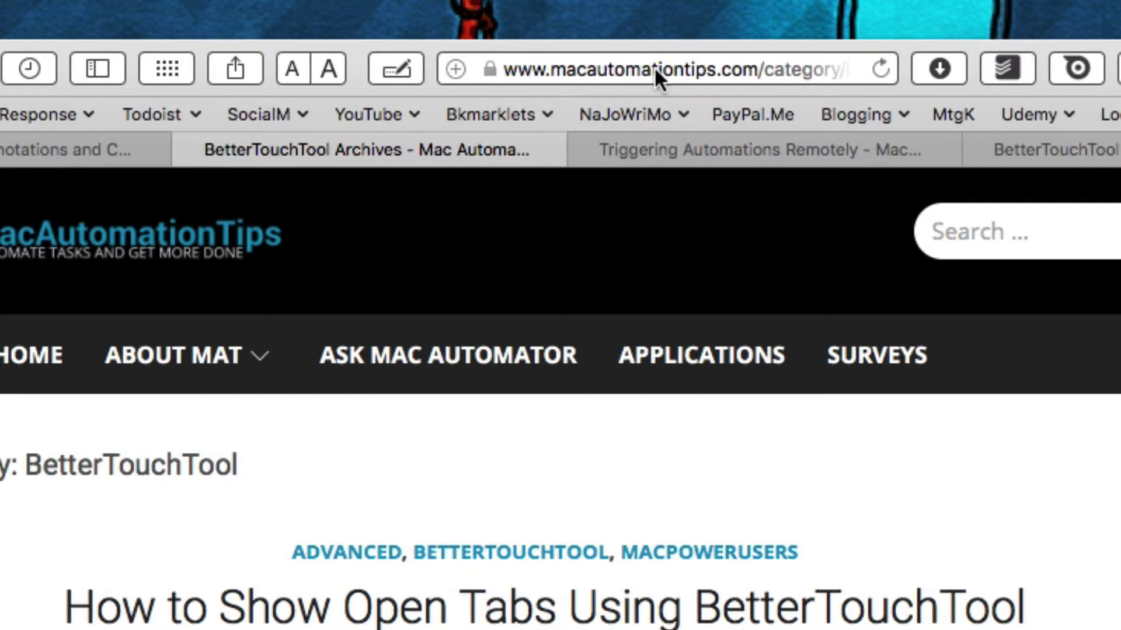
# - Select Safari's page address with ⌘L and open the Atheists favorites folder
pyautogui.press('super+l')
pyautogui.click(525, 487)
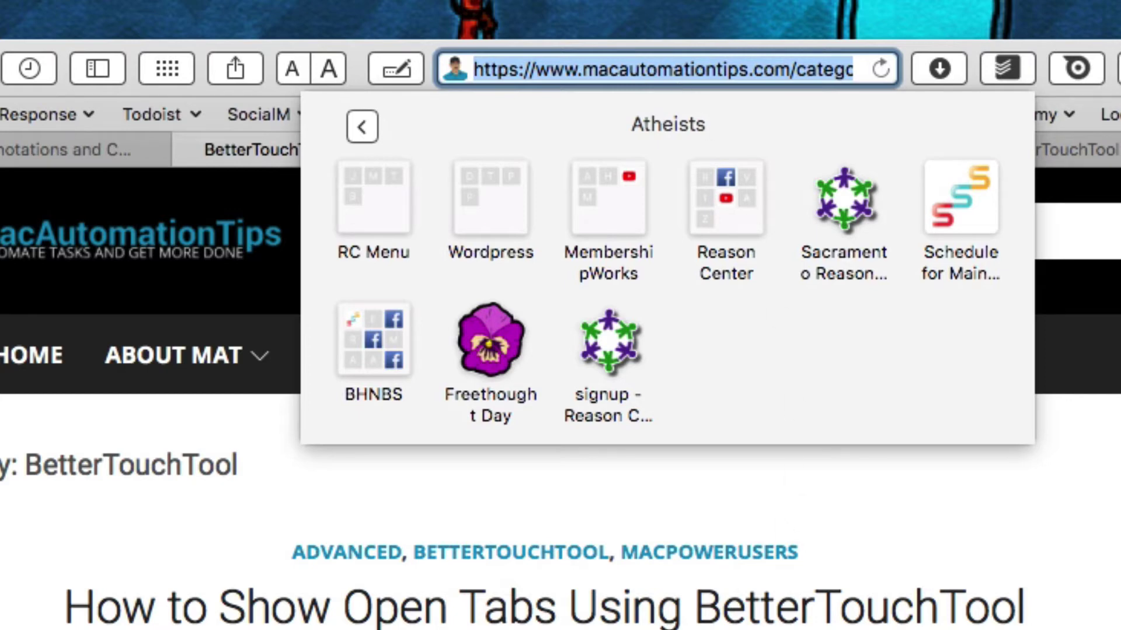
# - Select the top, all-apps entry and scroll down to the 3-finger gestures like SnappyApp
pyautogui.press('Escape')
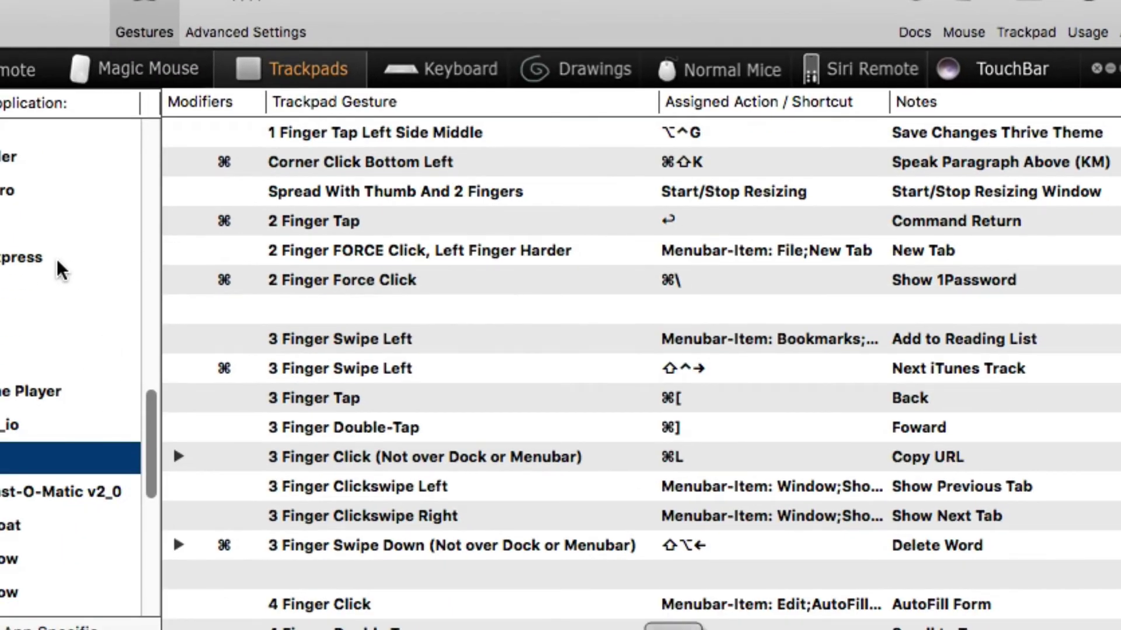
pyautogui.scroll(5, 53, 268)
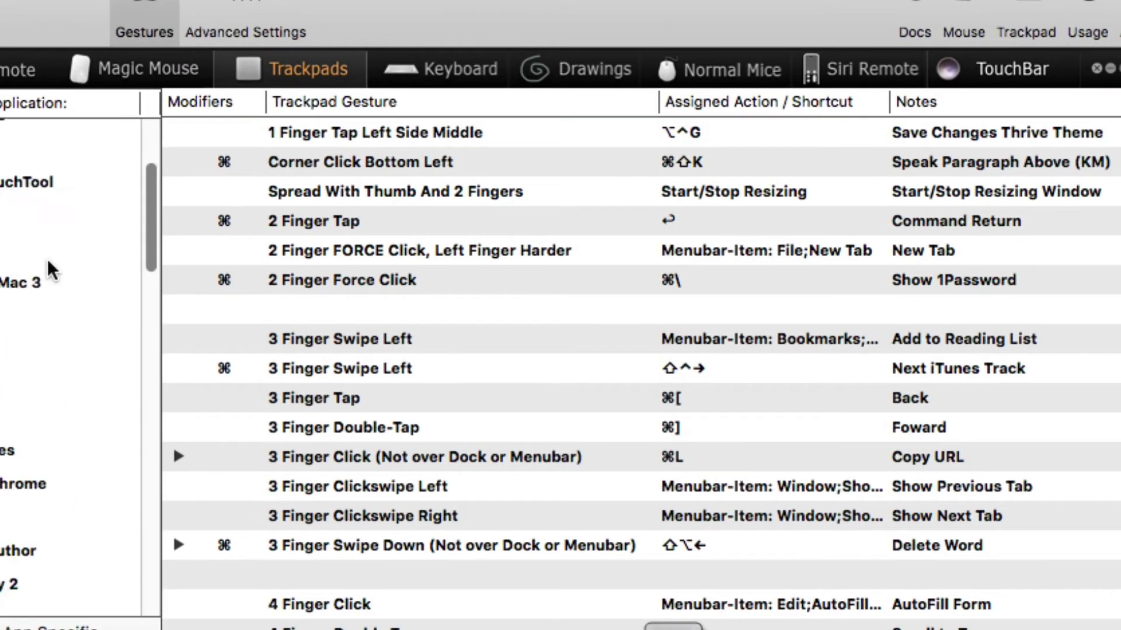
pyautogui.click(27, 134)
pyautogui.scroll(-10, 492, 279)
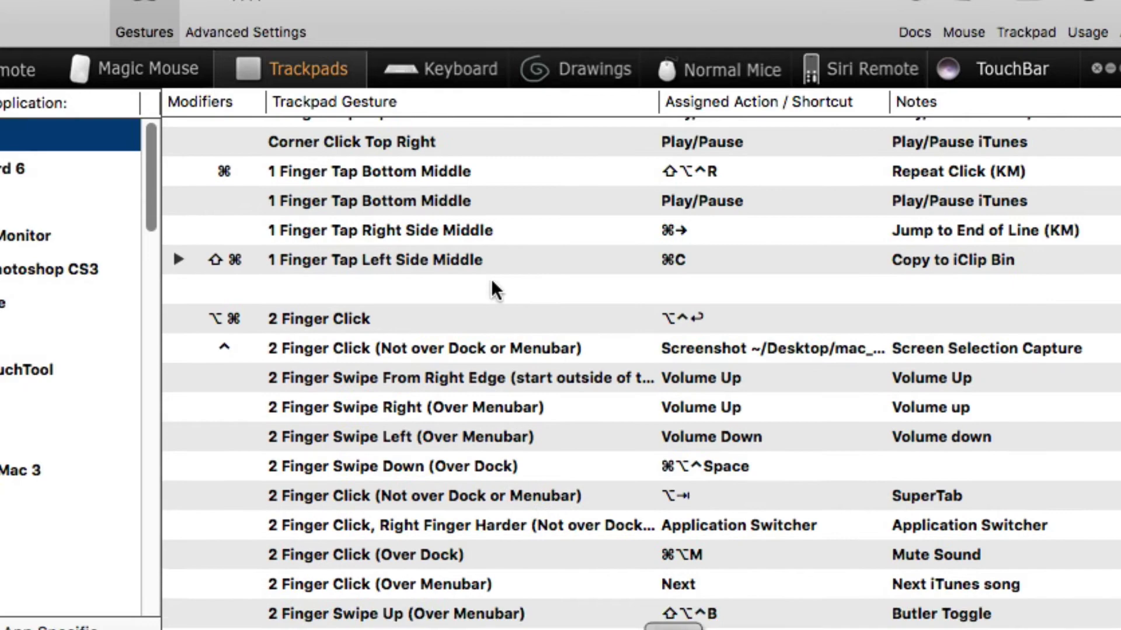
pyautogui.scroll(-10, 491, 279)
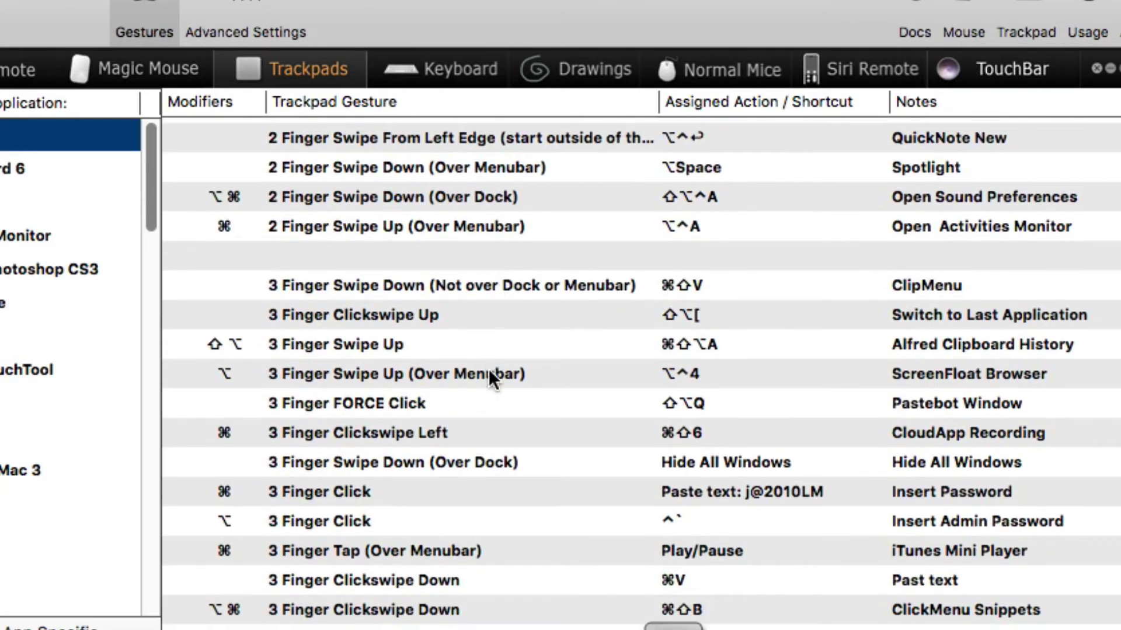
pyautogui.scroll(-1, 489, 372)
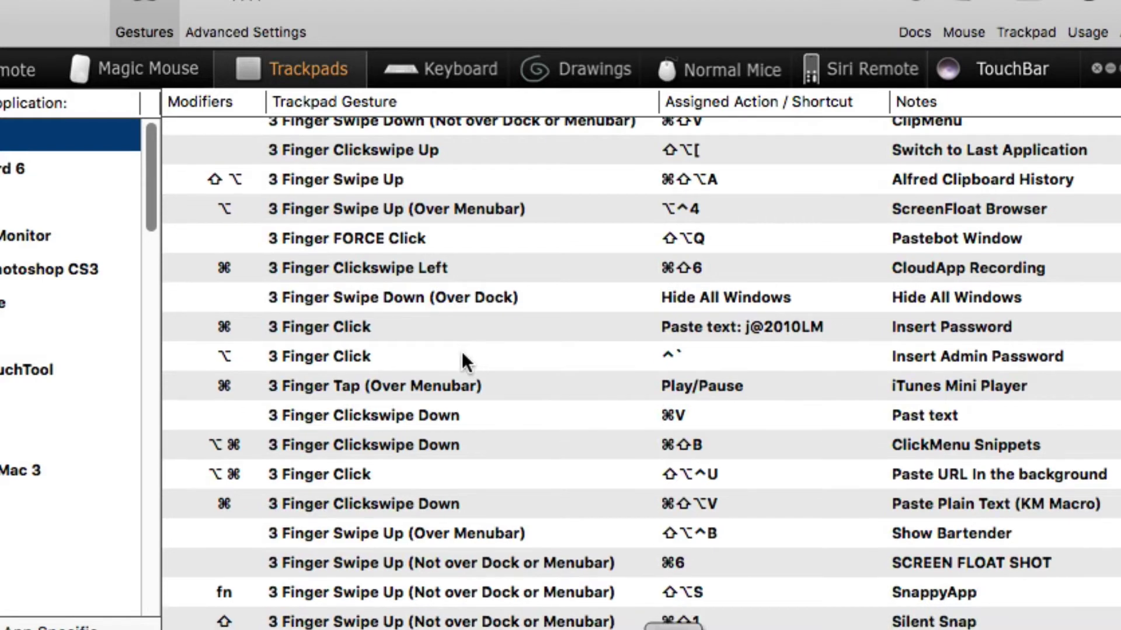
pyautogui.scroll(-1, 461, 353)
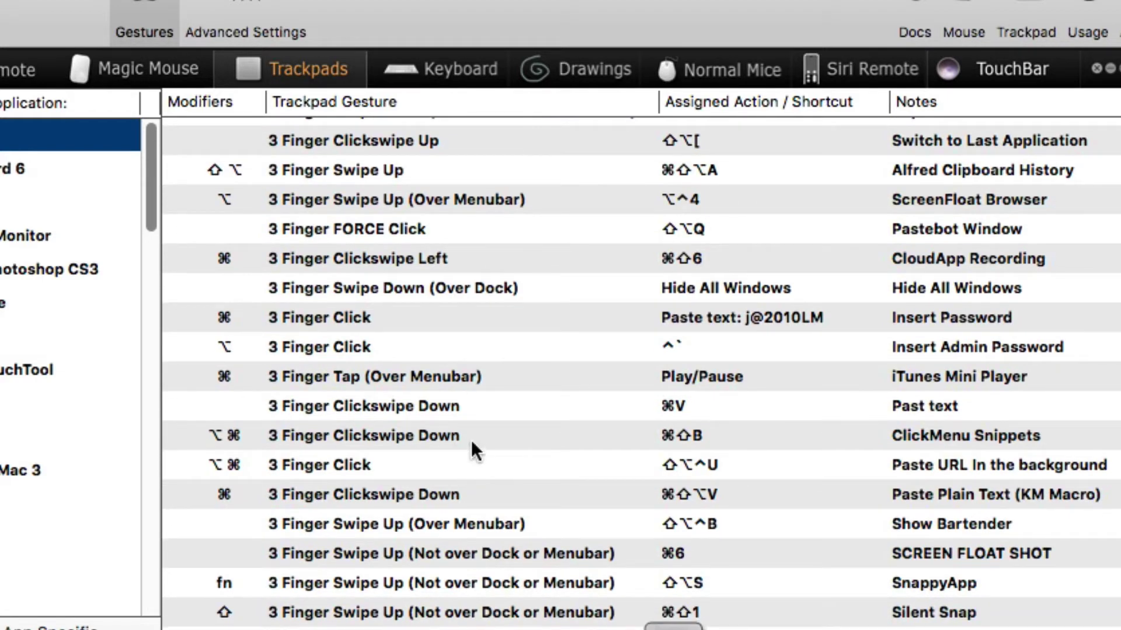
pyautogui.scroll(-2, 471, 438)
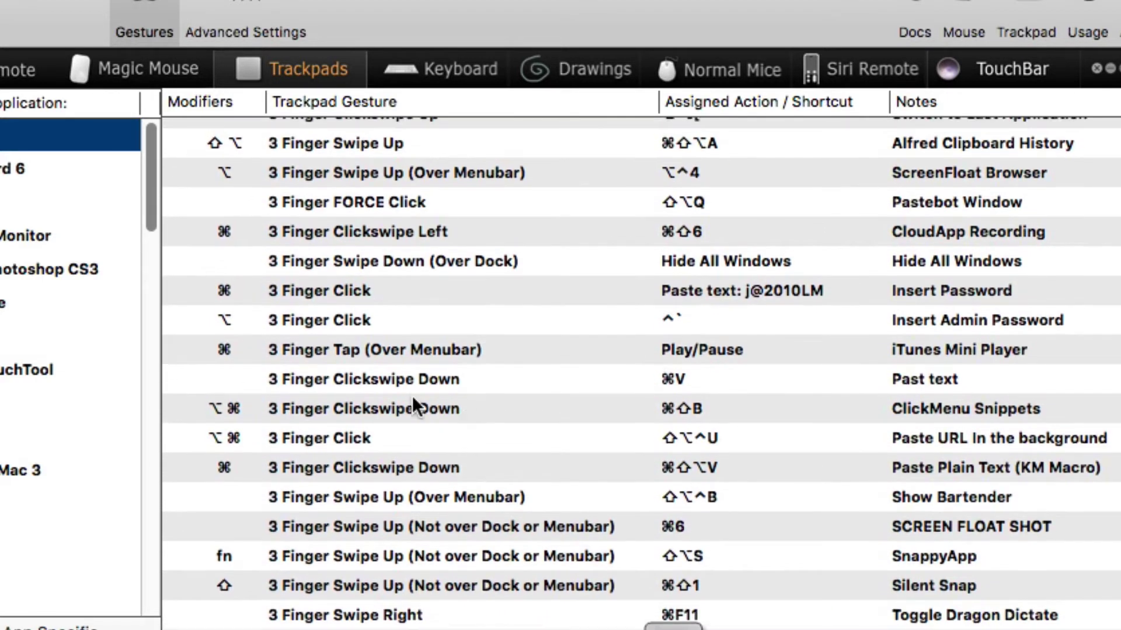
pyautogui.scroll(-15, 48, 357)
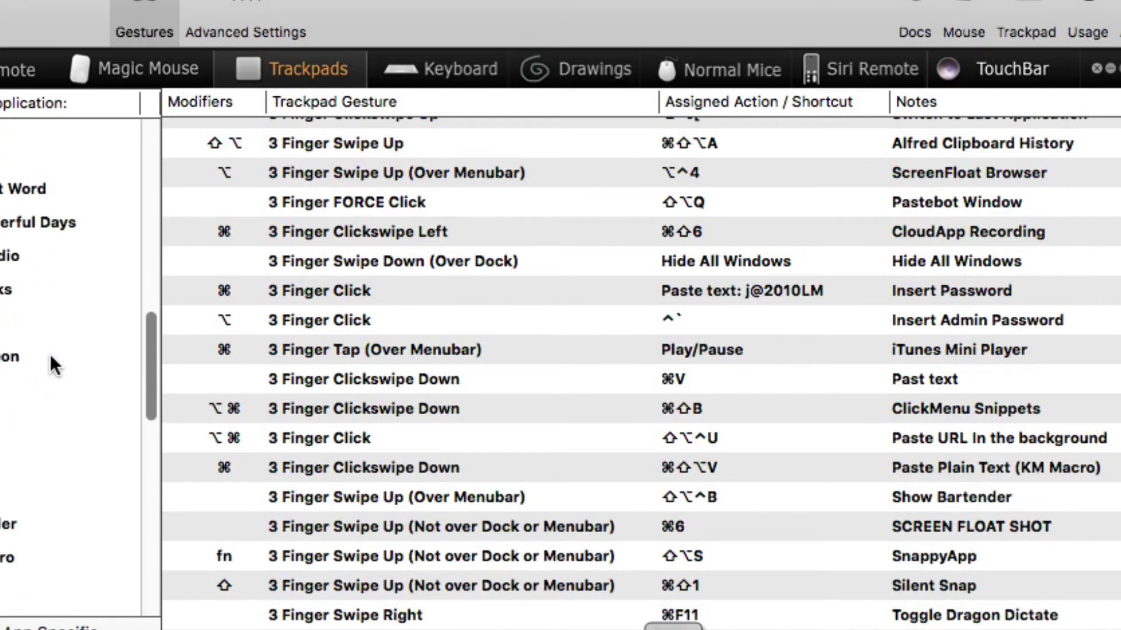
pyautogui.scroll(-10, 41, 362)
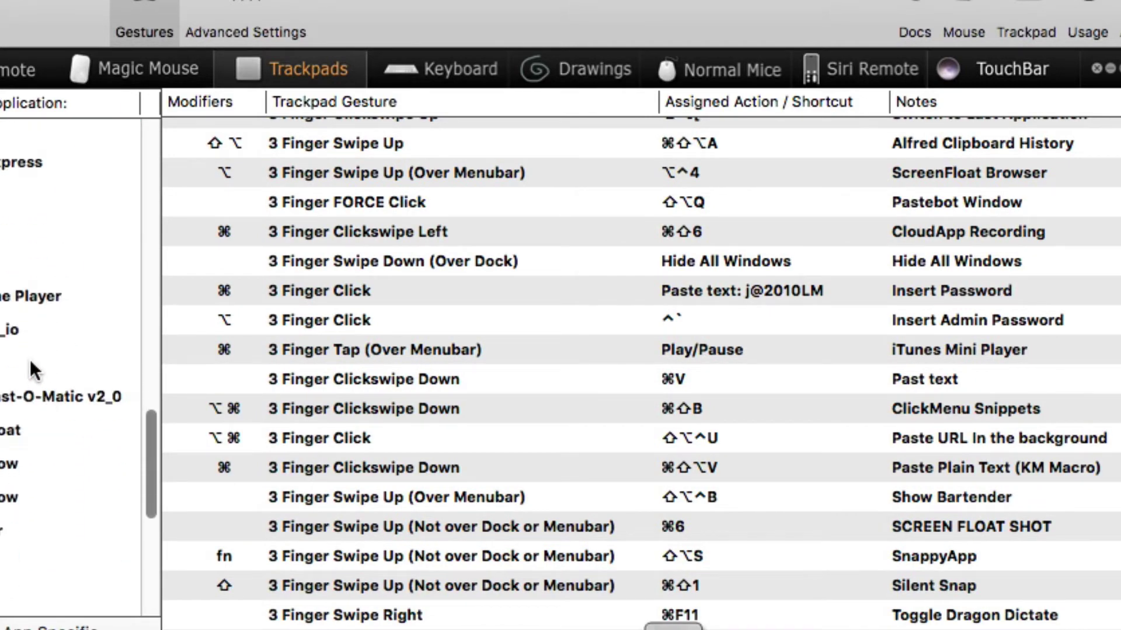
# - Select Safari and pick the 3 Finger Click (Not over Dock or Menubar) Copy URL row
pyautogui.click(32, 363)
pyautogui.scroll(10, 366, 250)
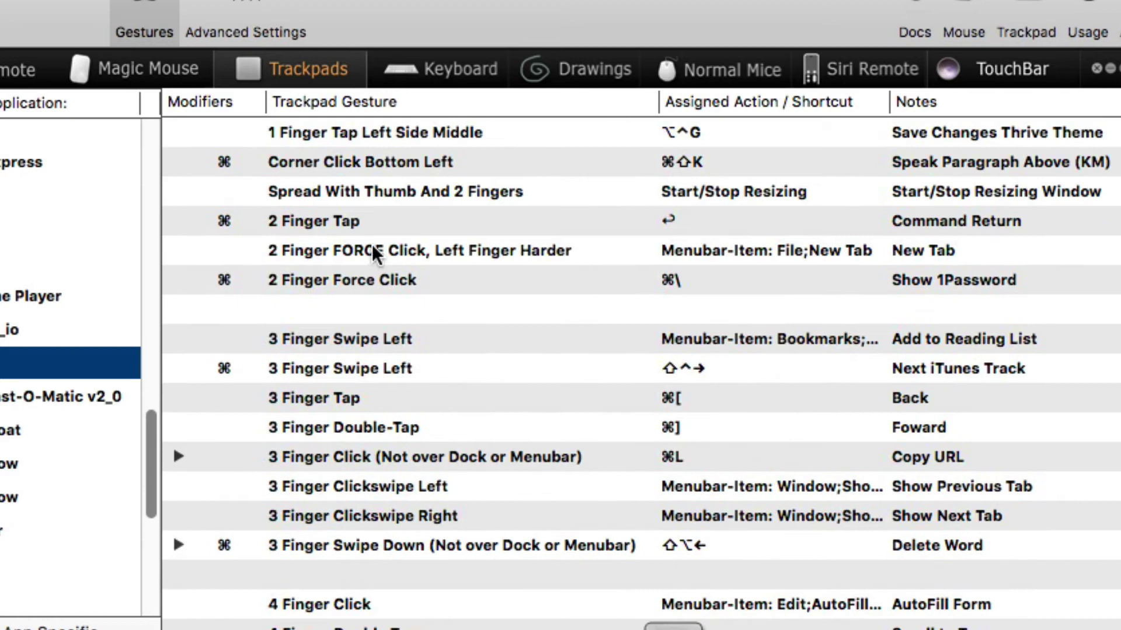
pyautogui.scroll(-2, 473, 388)
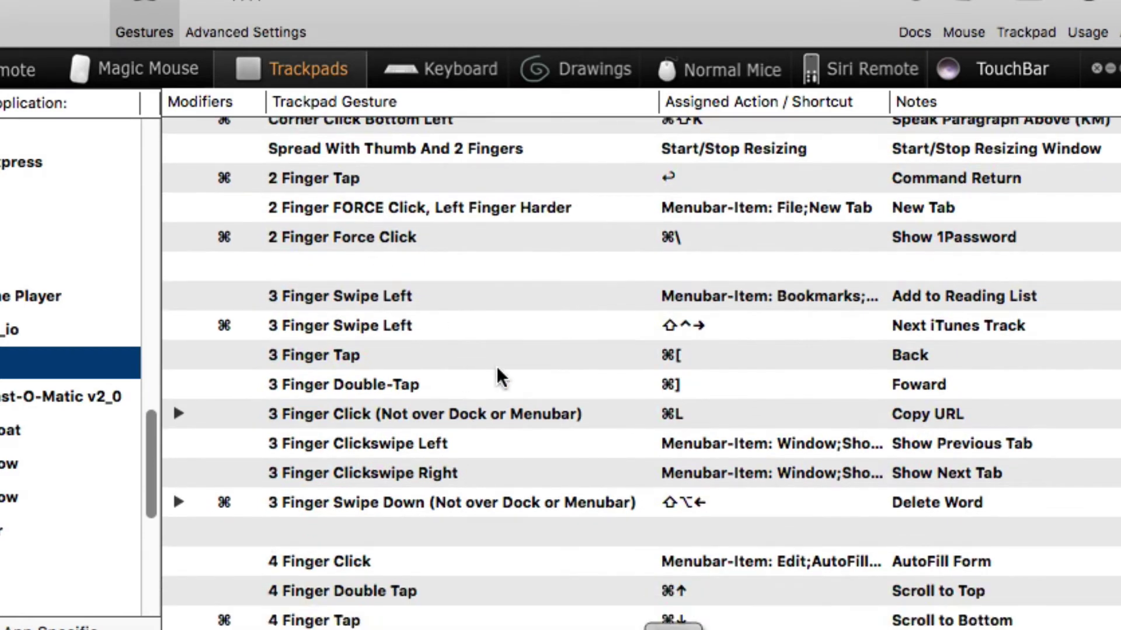
pyautogui.click(530, 414)
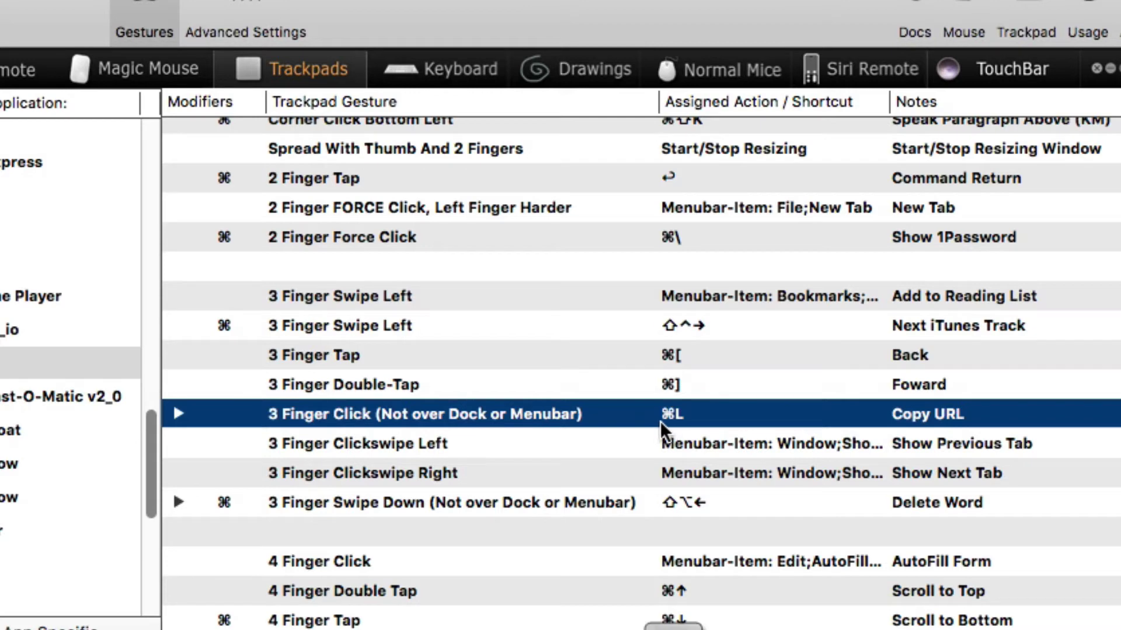
# - Expand 3 Finger Click and inspect its Delay, ⌘C and Double Click sub-actions
pyautogui.click(178, 414)
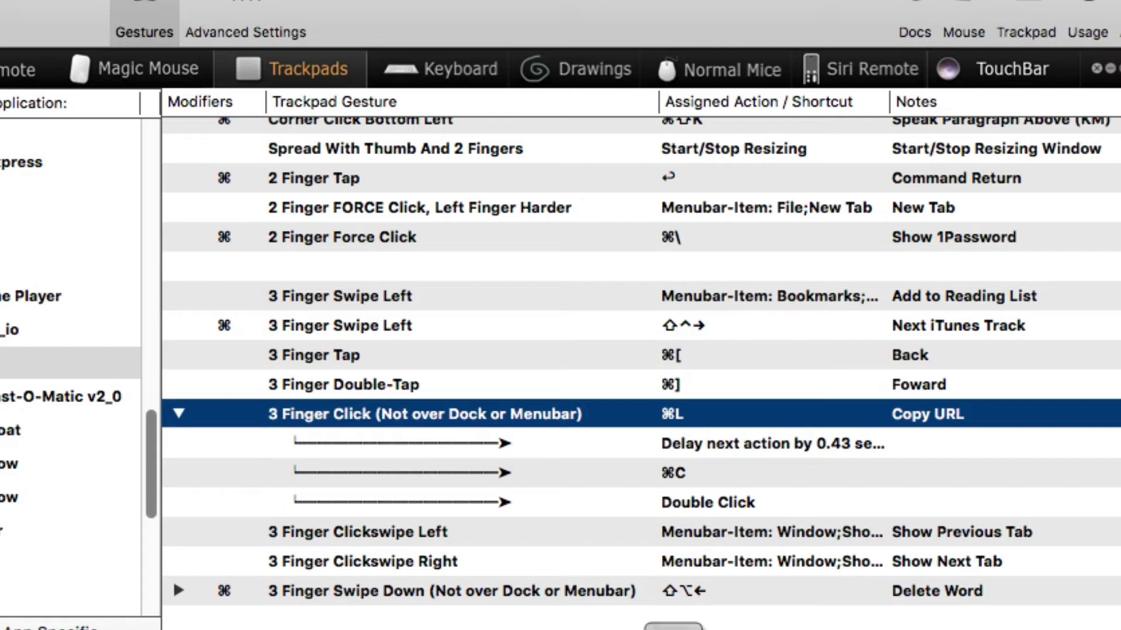
pyautogui.click(721, 444)
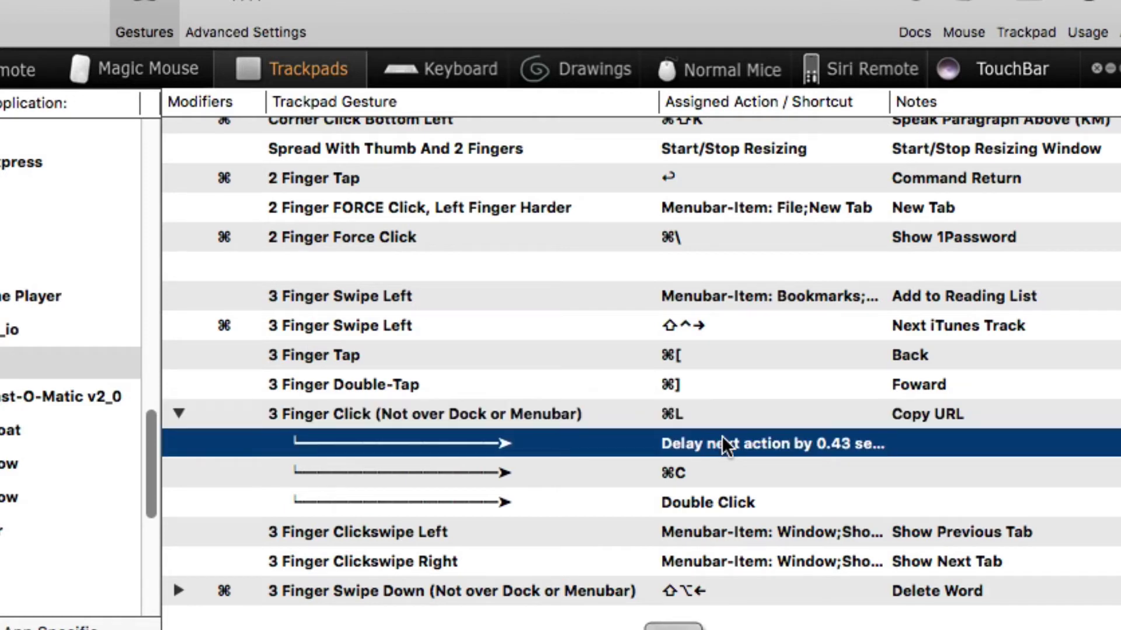
pyautogui.click(708, 473)
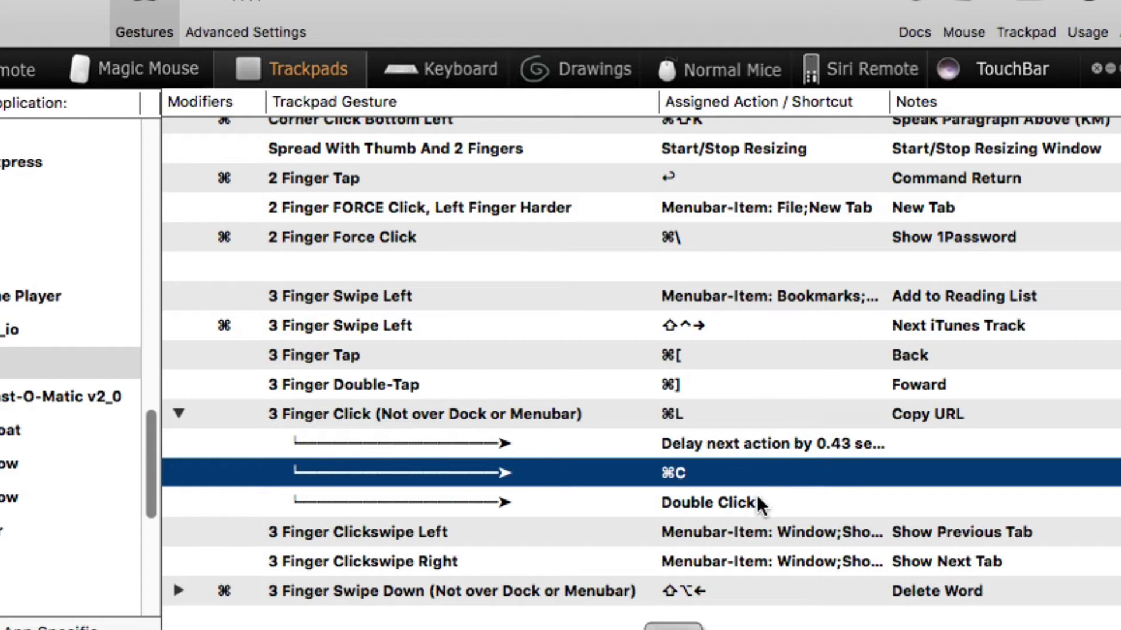
pyautogui.click(771, 501)
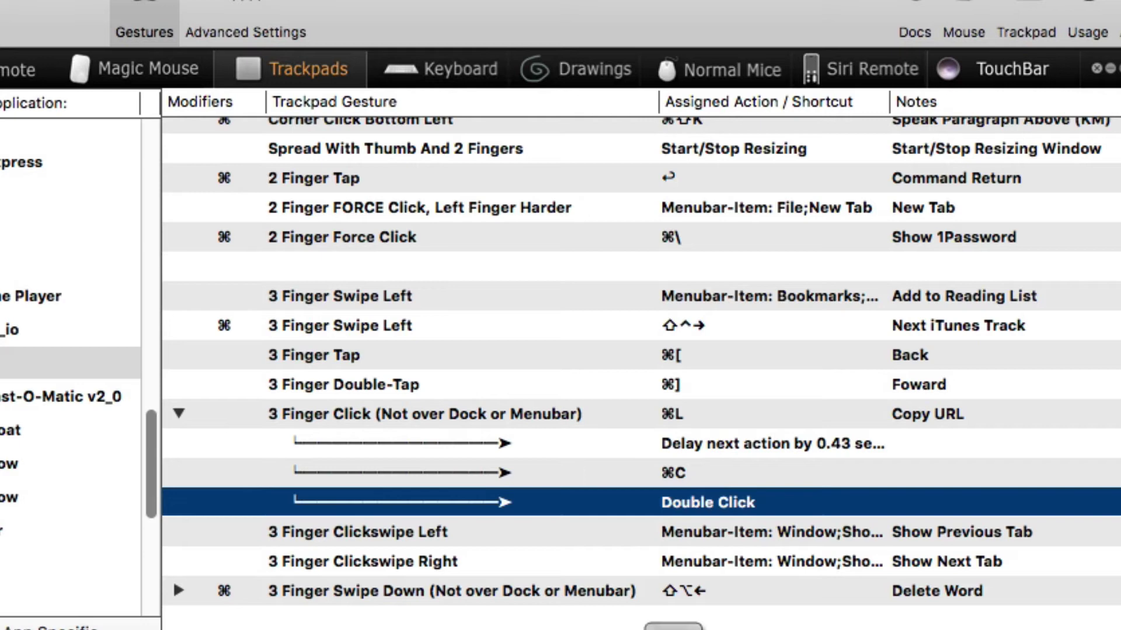
pyautogui.scroll(2, 586, 225)
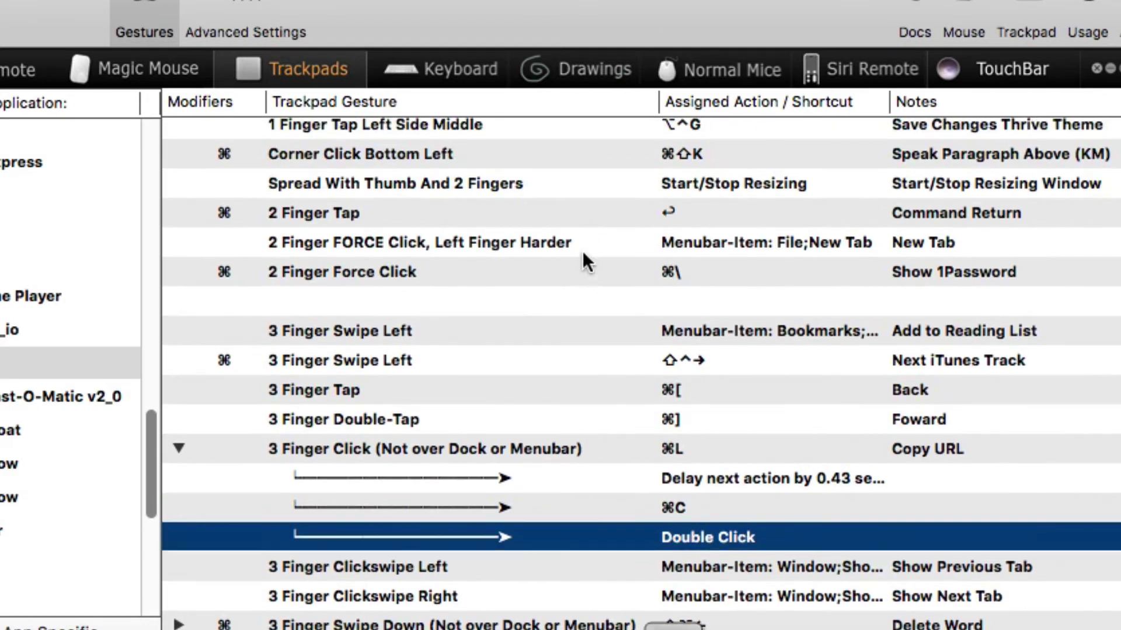
pyautogui.scroll(-4, 584, 253)
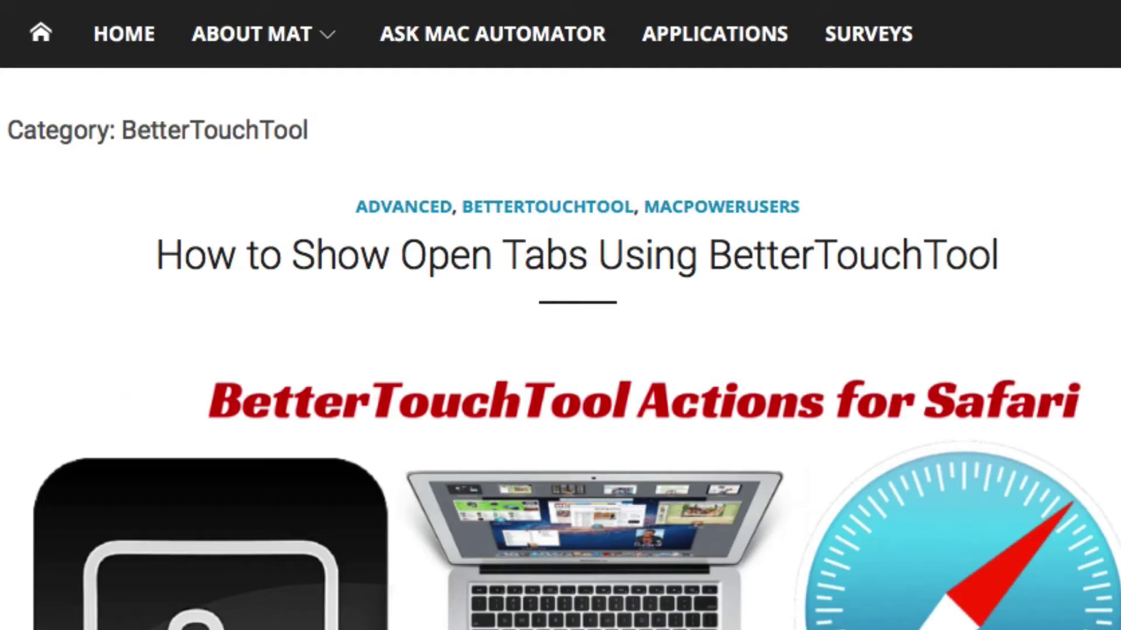
# - Browse the BetterTouchTool Archives page, then show all tabs with Shift+Cmd+\
pyautogui.scroll(3, 600, 304)
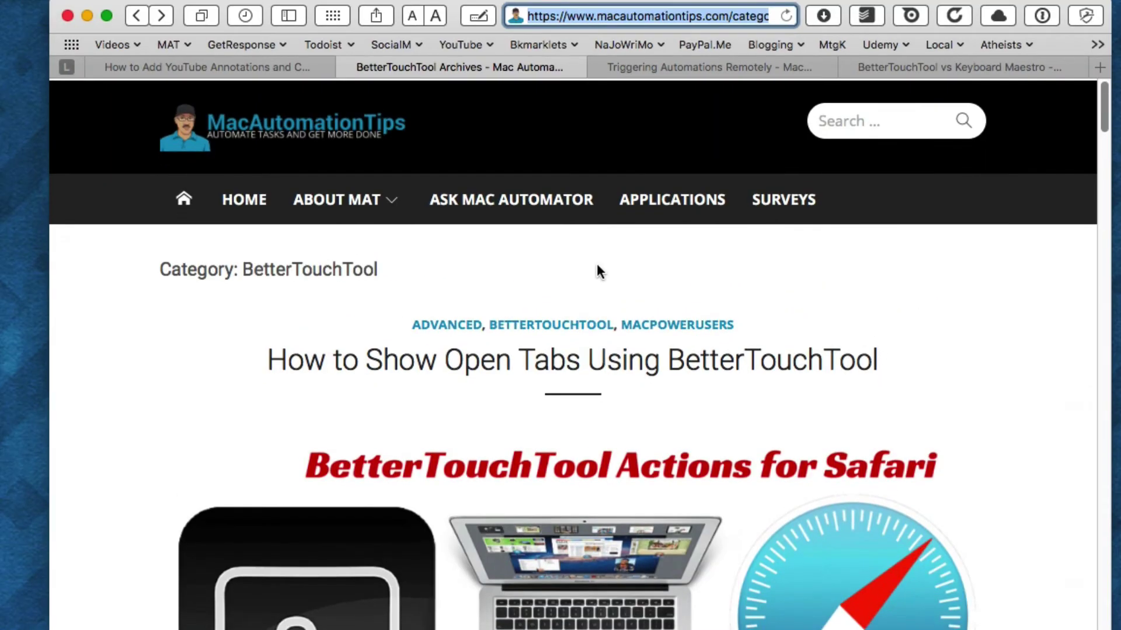
pyautogui.scroll(-2, 596, 271)
pyautogui.scroll(3, 553, 266)
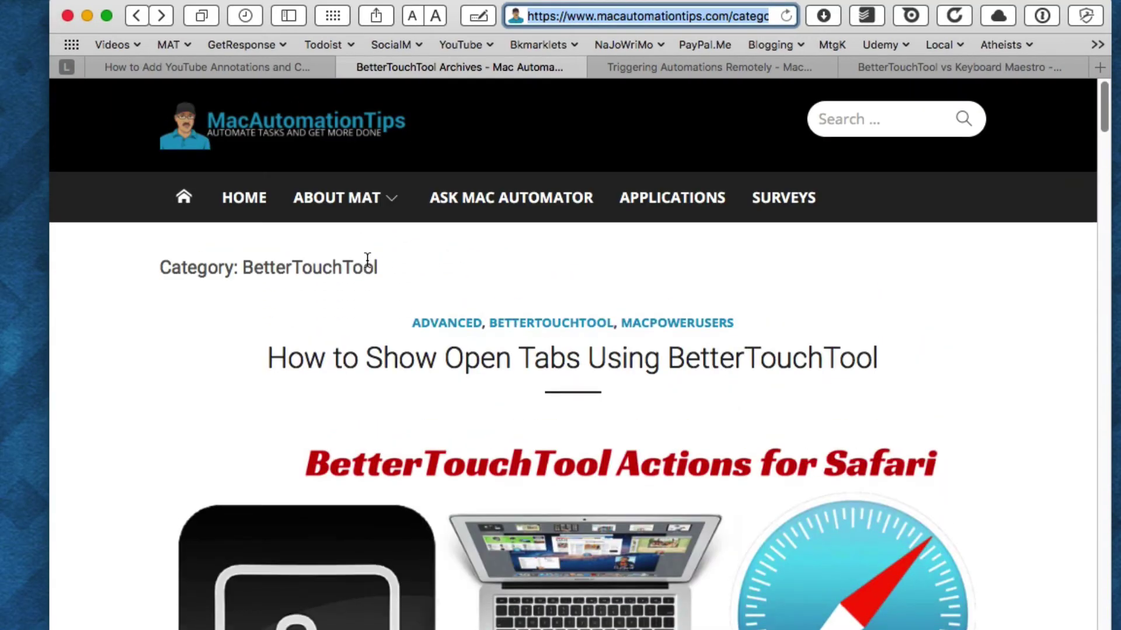
pyautogui.scroll(-1, 340, 264)
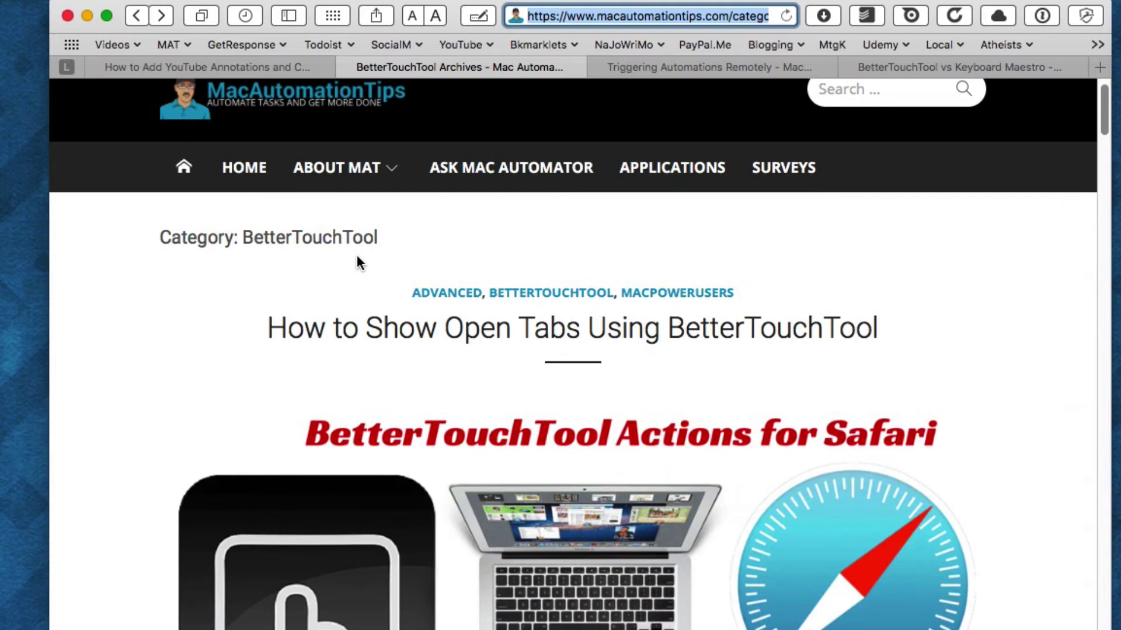
pyautogui.scroll(-1, 358, 261)
pyautogui.scroll(-2, 379, 213)
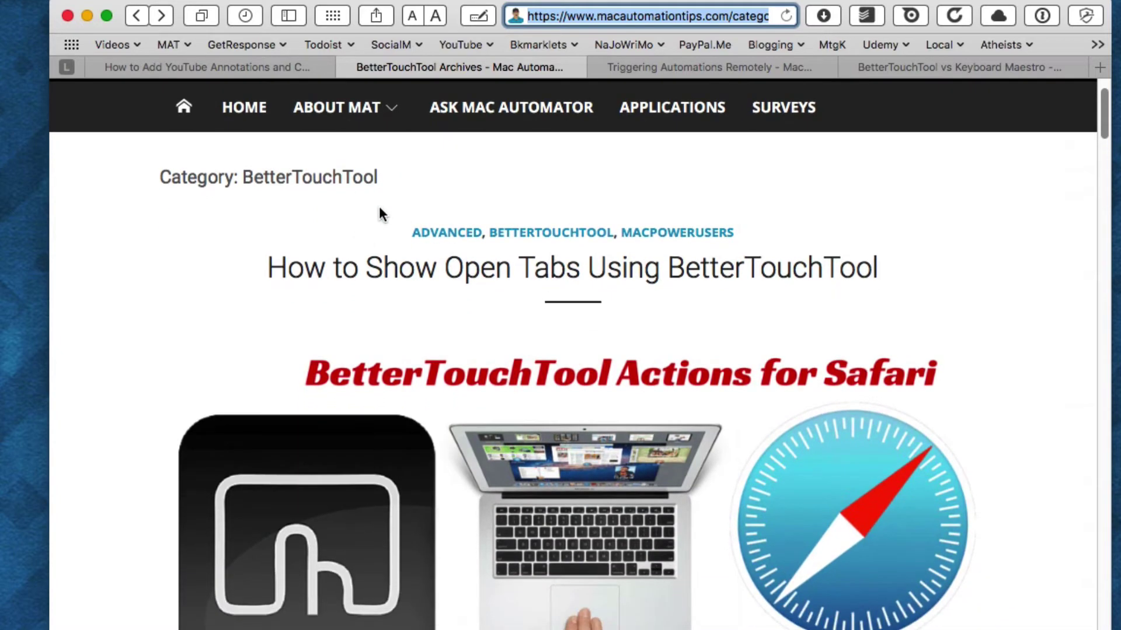
pyautogui.scroll(2, 370, 200)
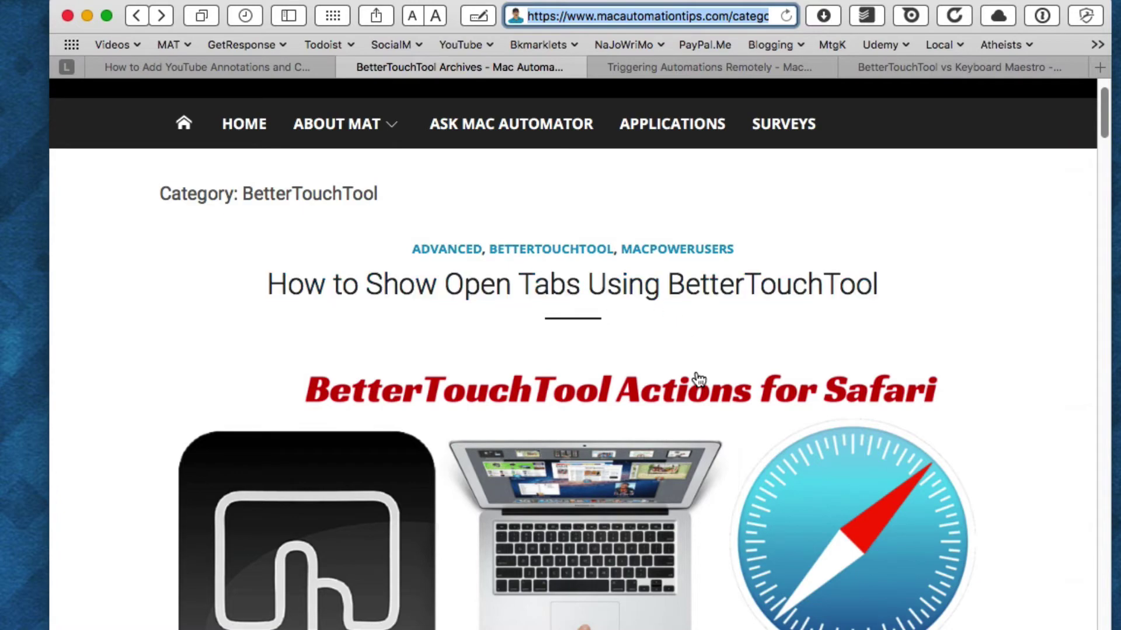
pyautogui.scroll(-9, 691, 352)
pyautogui.scroll(-15, 690, 352)
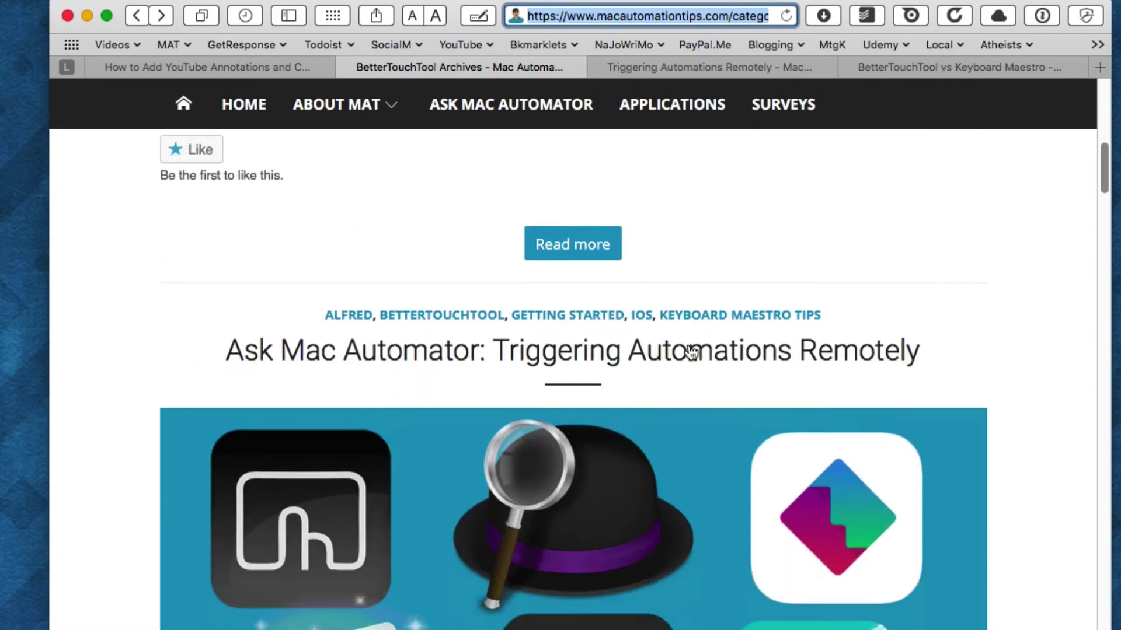
pyautogui.scroll(-13, 690, 352)
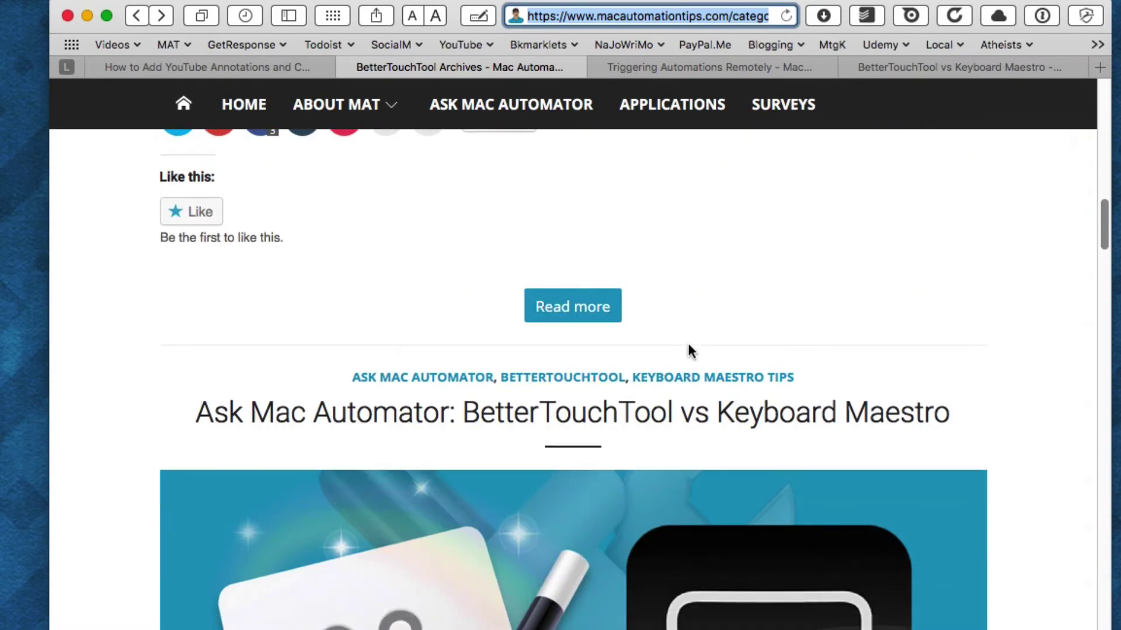
pyautogui.scroll(-15, 662, 288)
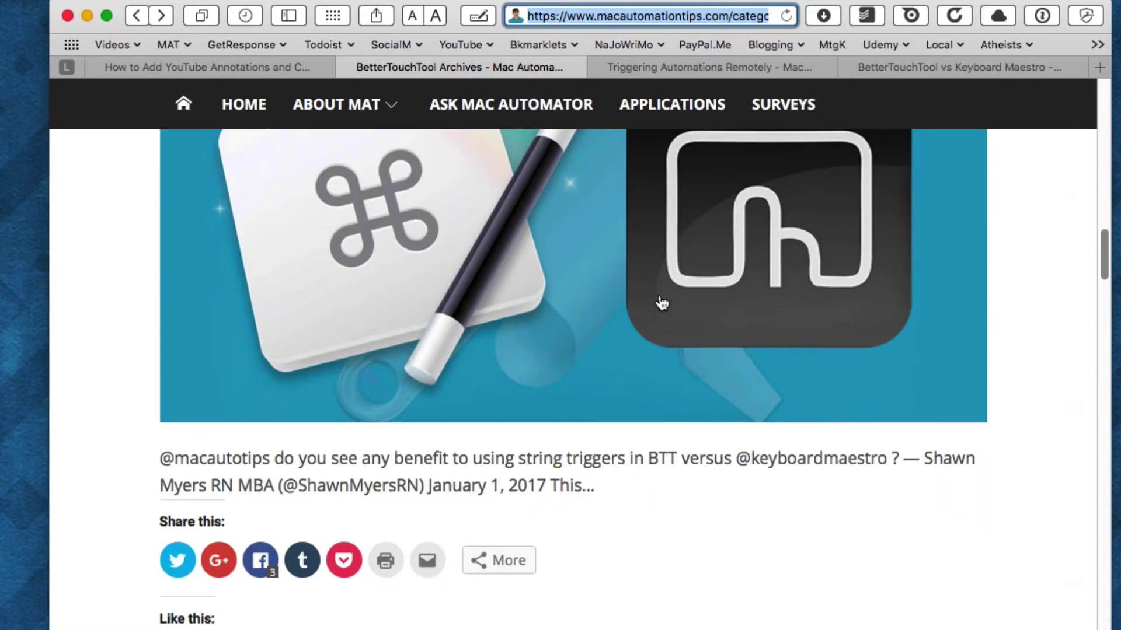
pyautogui.scroll(-14, 653, 326)
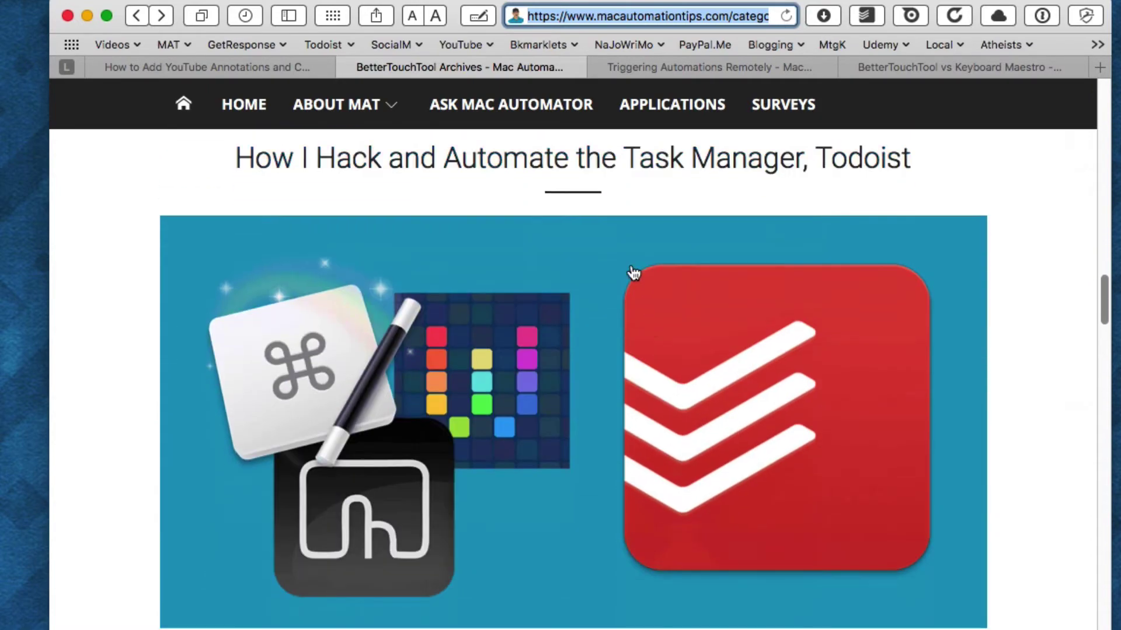
pyautogui.scroll(-2, 666, 324)
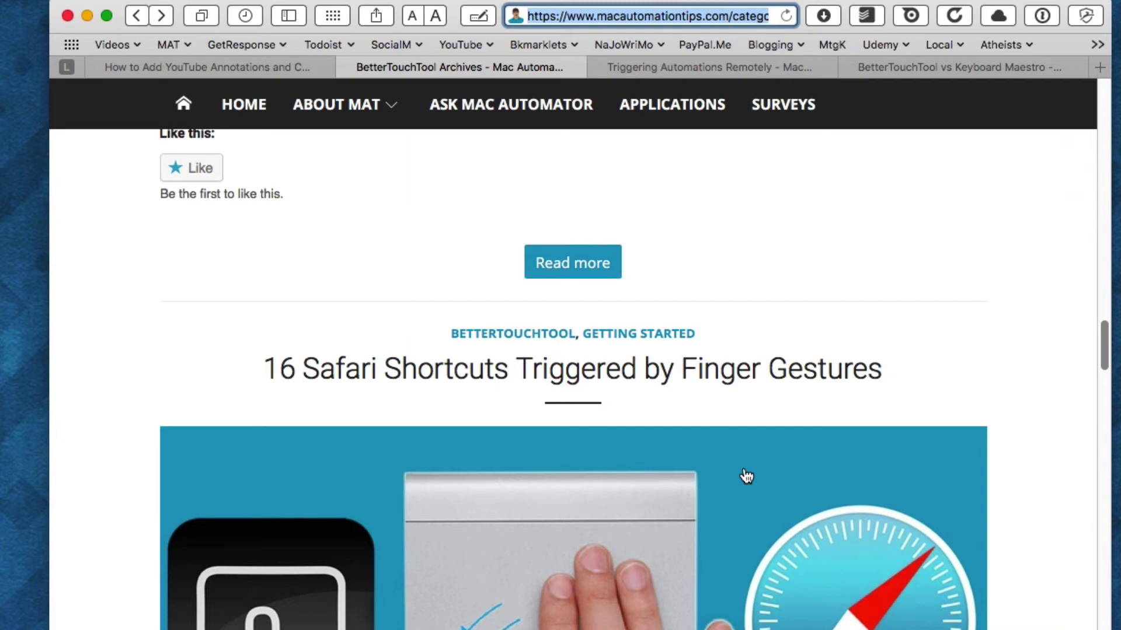
pyautogui.scroll(-4, 759, 461)
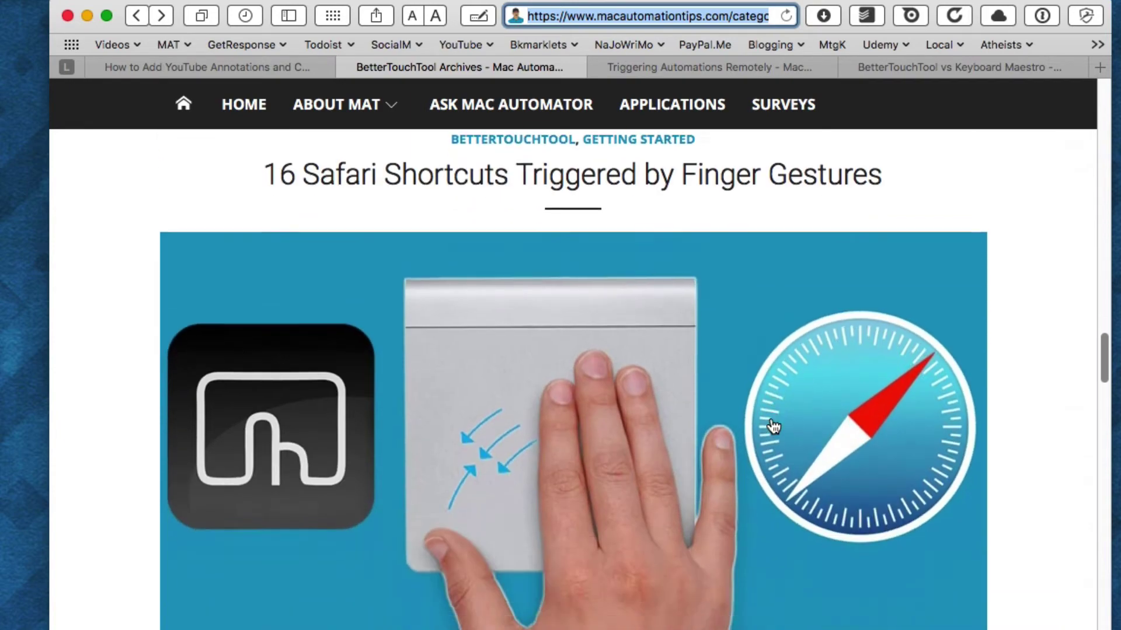
pyautogui.scroll(-10, 759, 444)
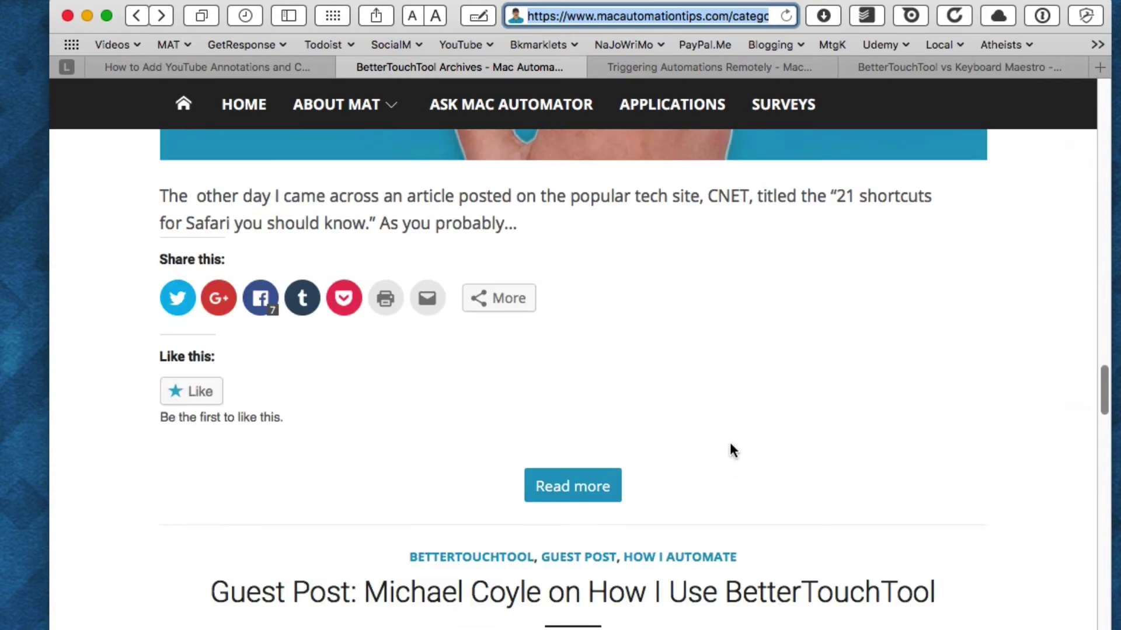
pyautogui.scroll(-3, 730, 446)
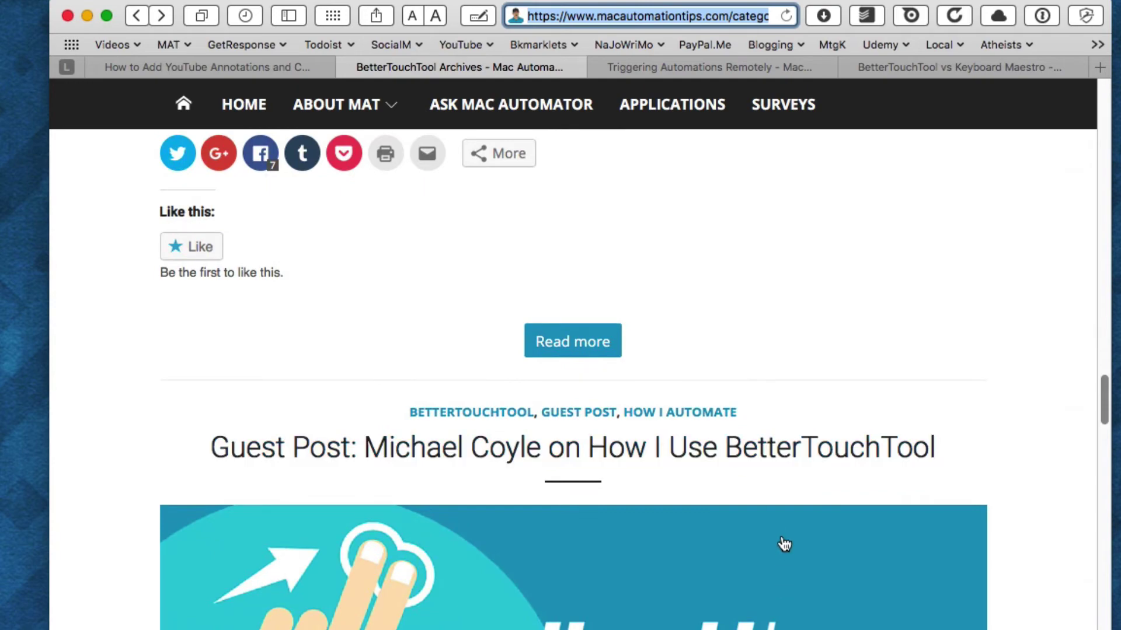
pyautogui.scroll(-10, 829, 613)
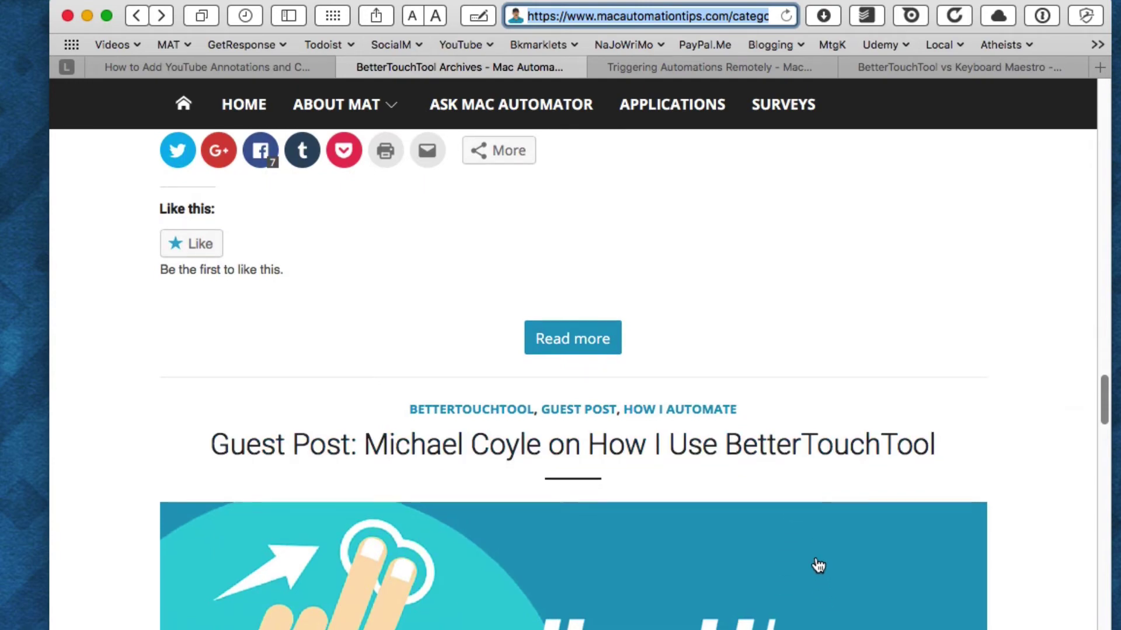
pyautogui.scroll(-3, 758, 451)
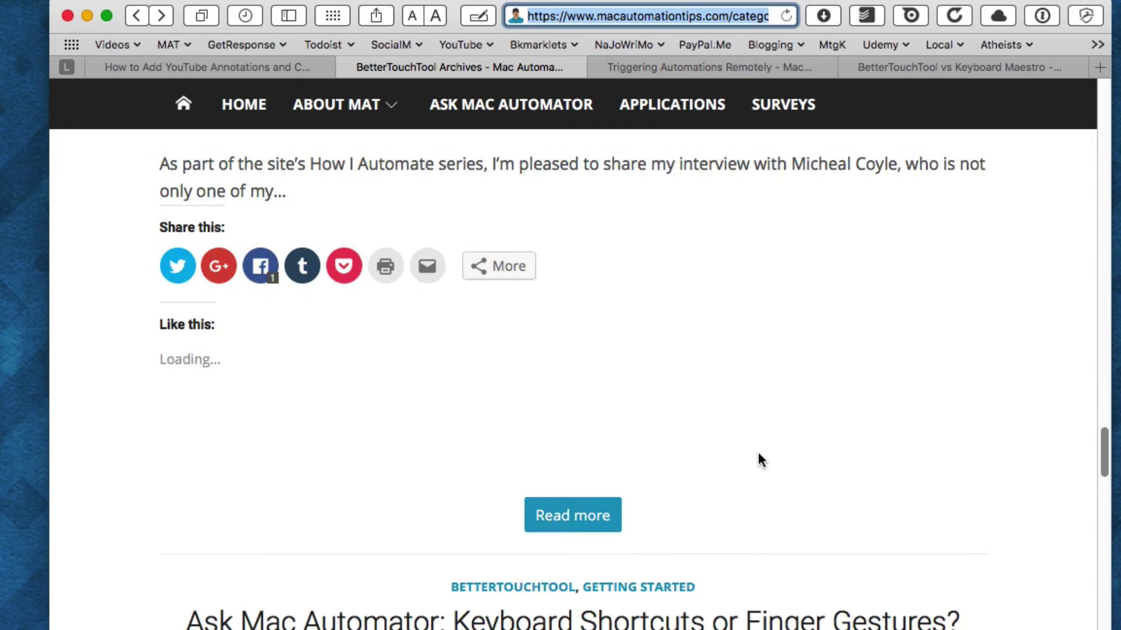
pyautogui.scroll(10, 758, 452)
pyautogui.scroll(3, 758, 456)
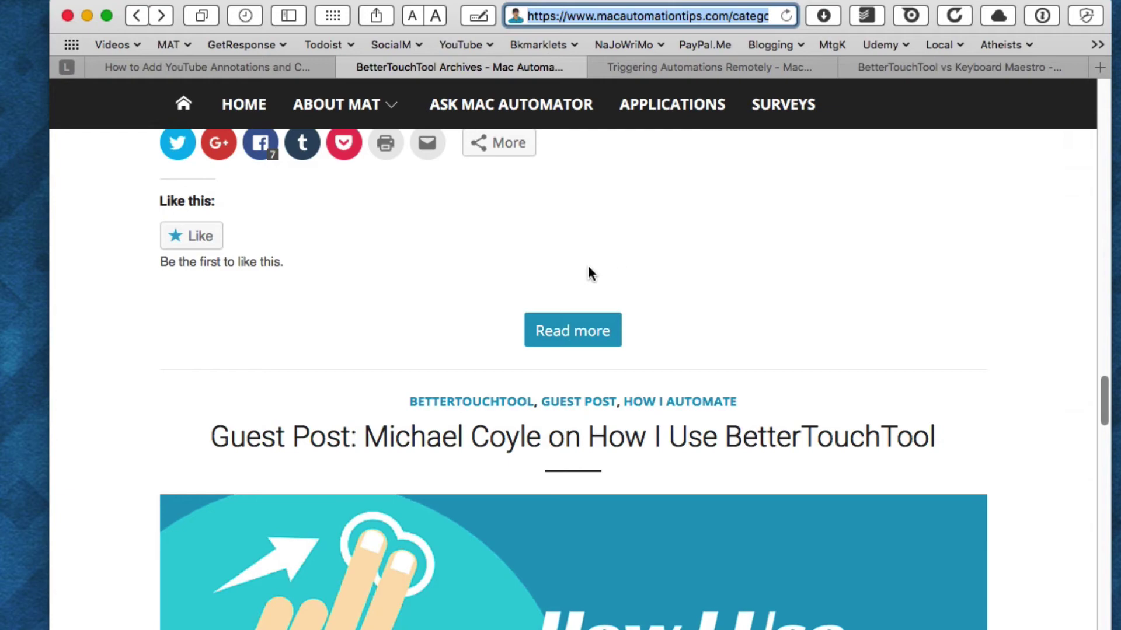
pyautogui.press('super+shift+backslash')
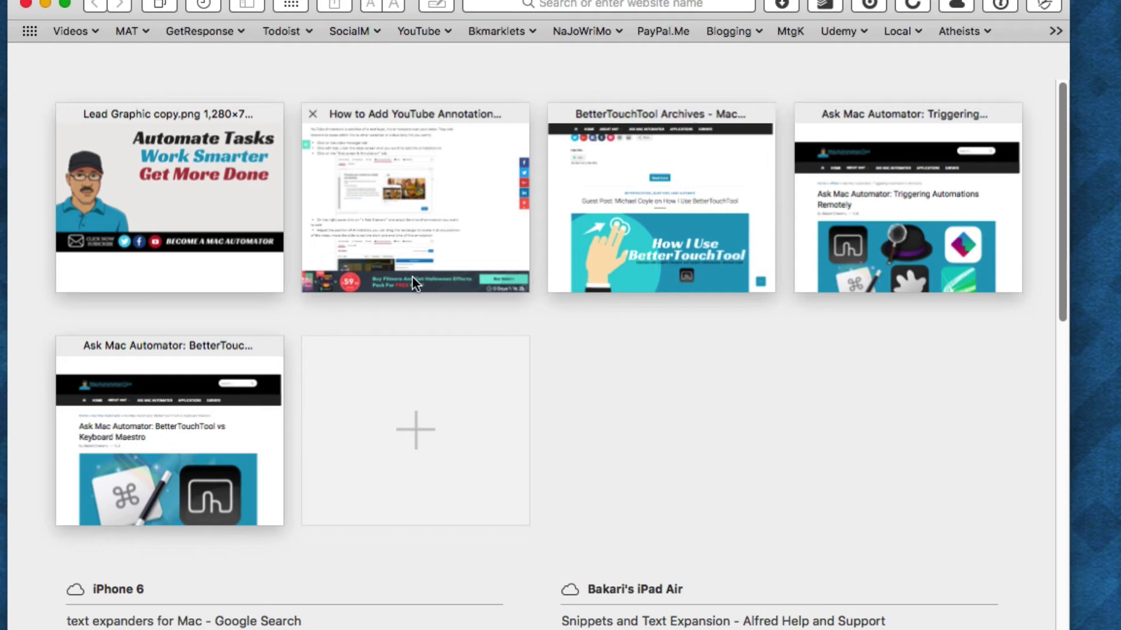
# - Check the iCloud tabs in the overview, then open the BetterTouchTool Archives thumbnail
pyautogui.scroll(-2, 434, 299)
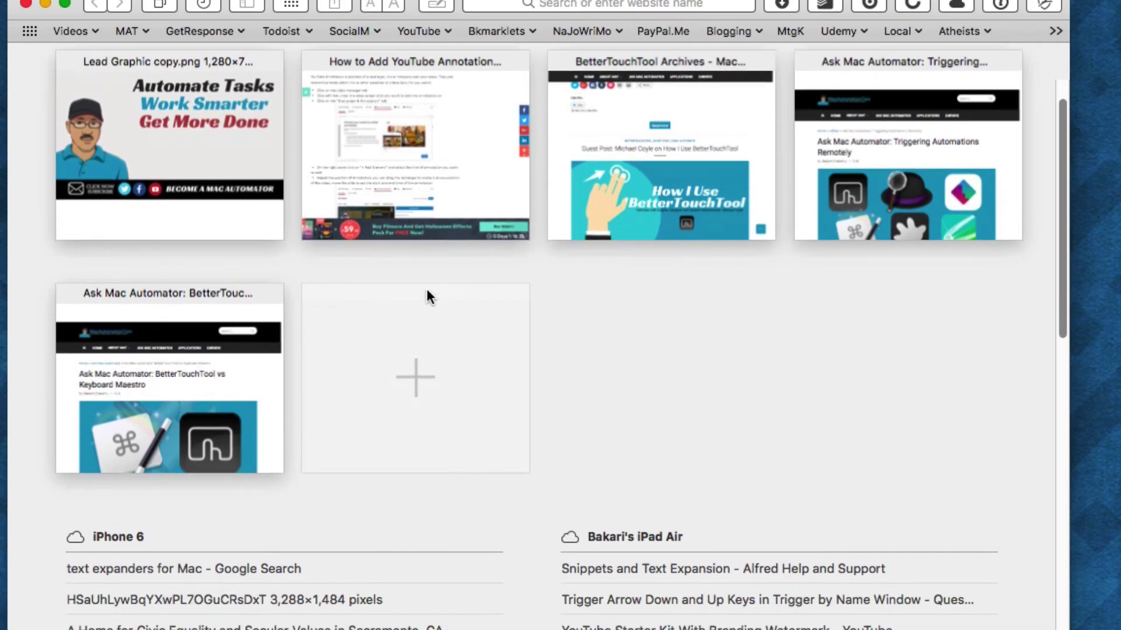
pyautogui.scroll(-5, 403, 374)
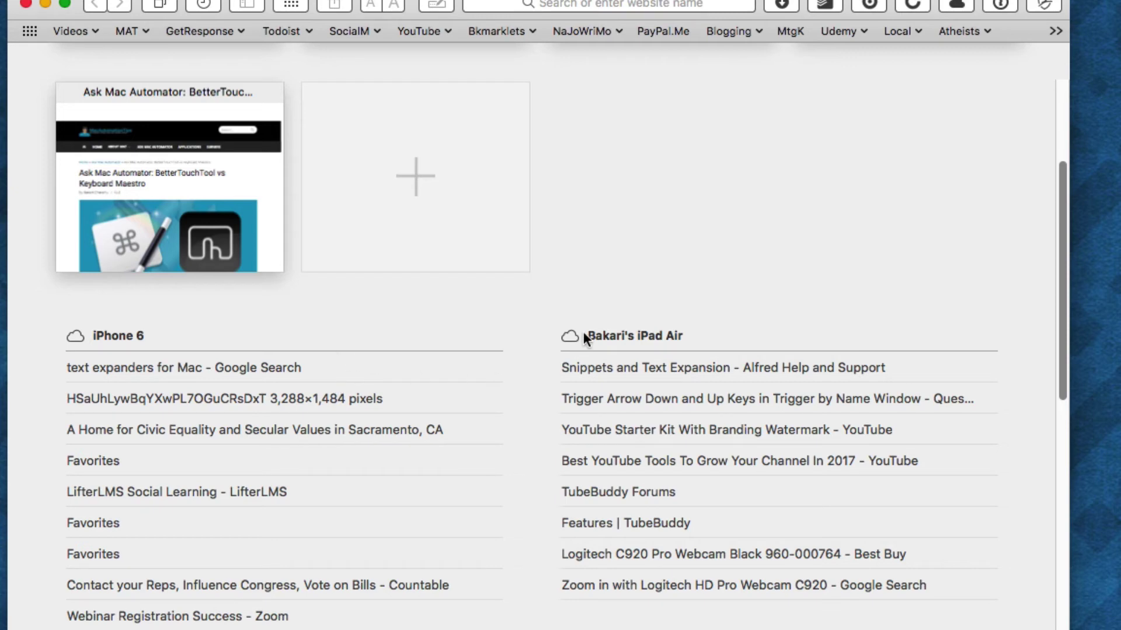
pyautogui.scroll(6, 601, 266)
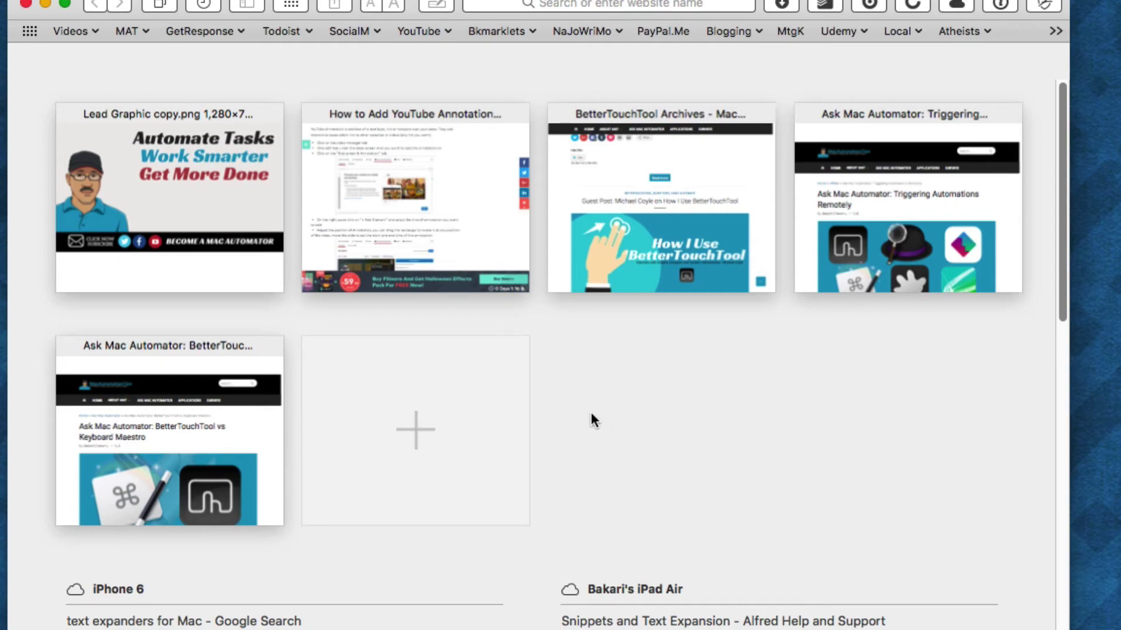
pyautogui.click(623, 223)
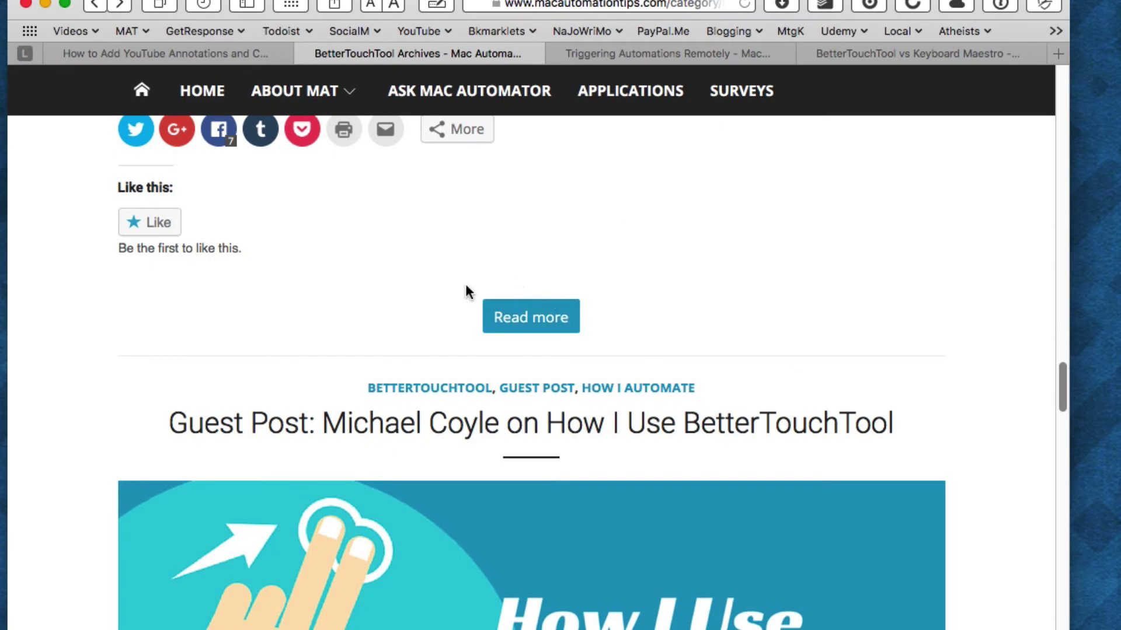
# - Move the floating note over the page and delete its existing text
pyautogui.click(519, 323)
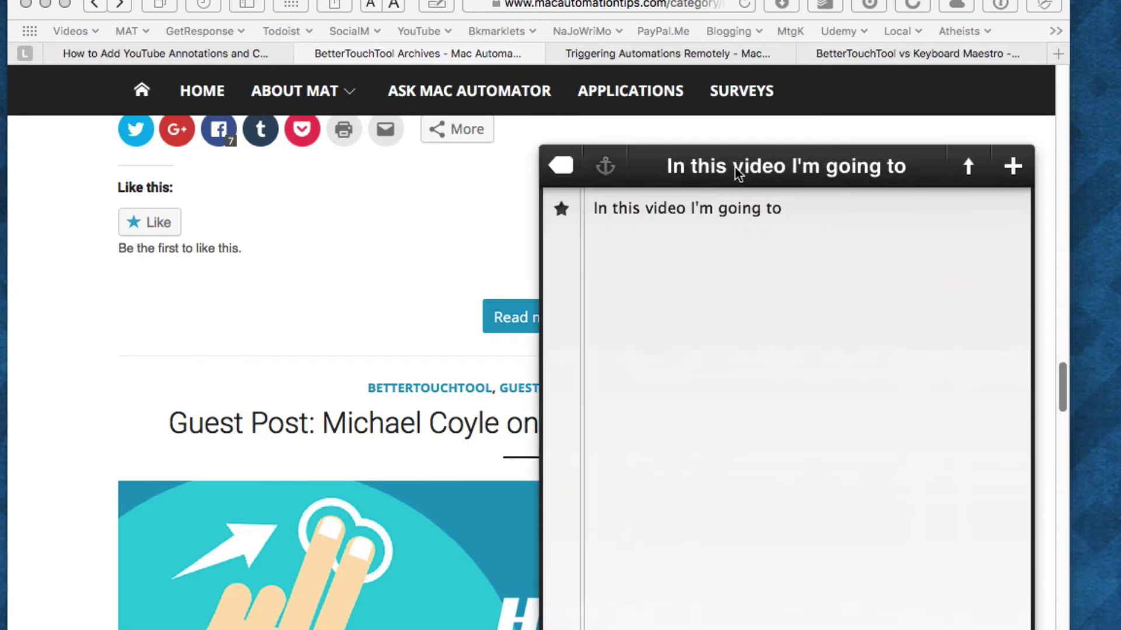
pyautogui.moveTo(738, 174); pyautogui.dragTo(466, 185)
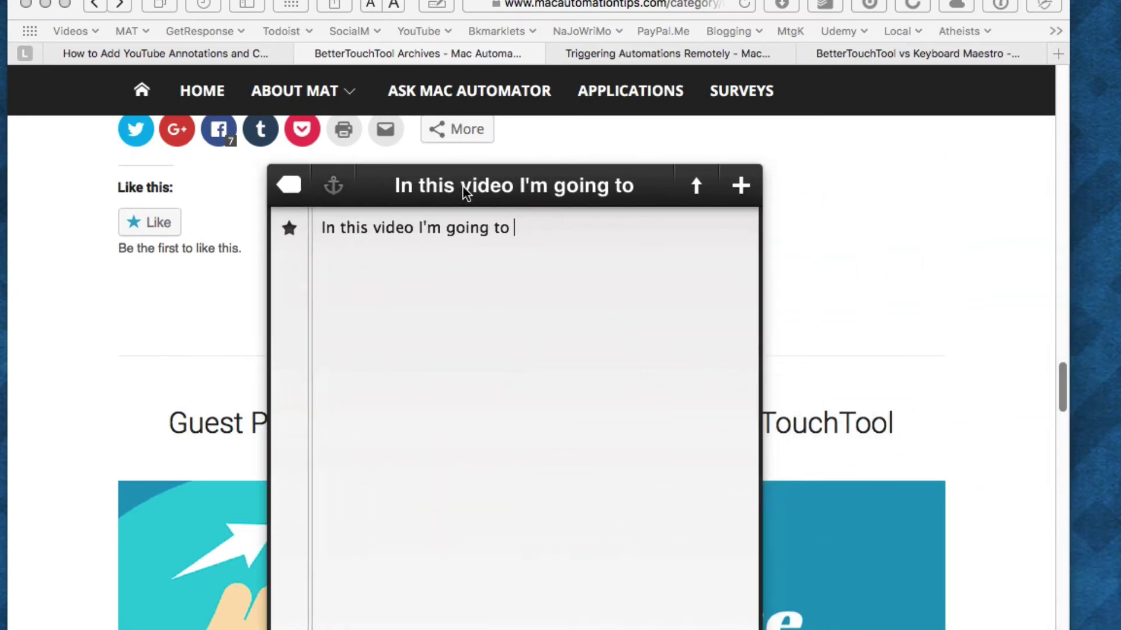
pyautogui.moveTo(515, 229); pyautogui.dragTo(317, 233)
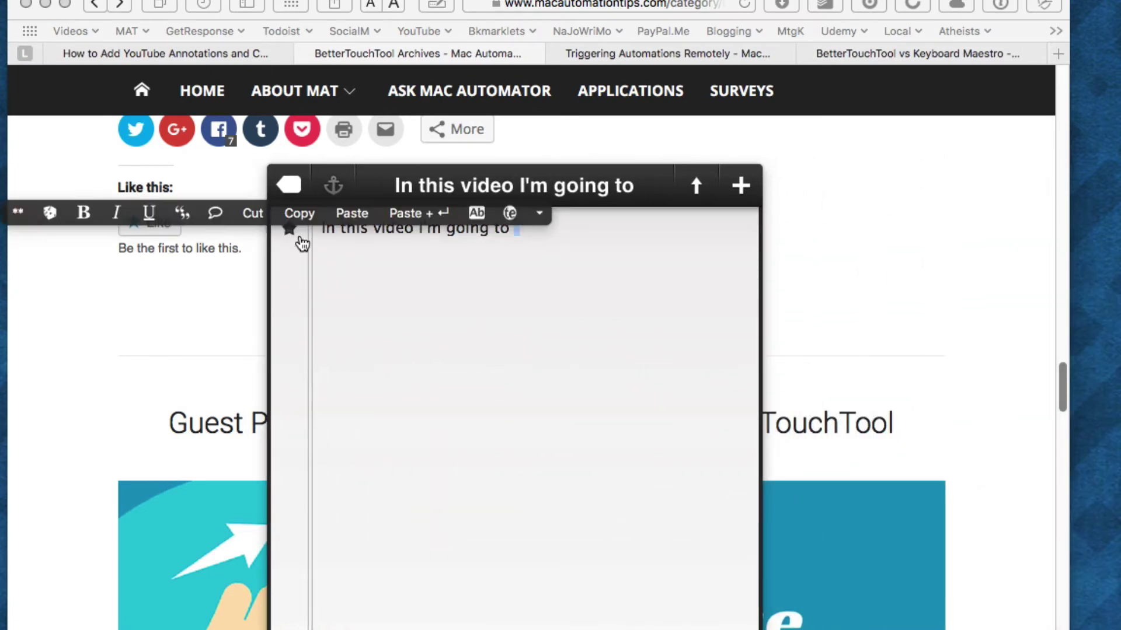
pyautogui.click(528, 235)
pyautogui.moveTo(517, 229); pyautogui.dragTo(323, 228)
pyautogui.press('BackSpace')
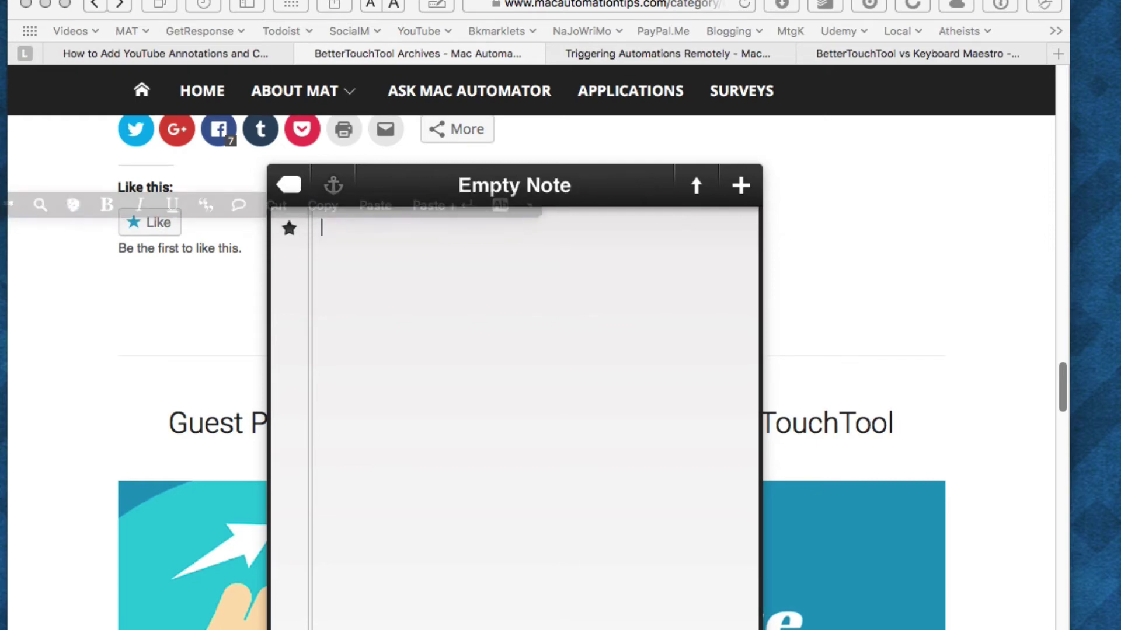
pyautogui.press('Return')
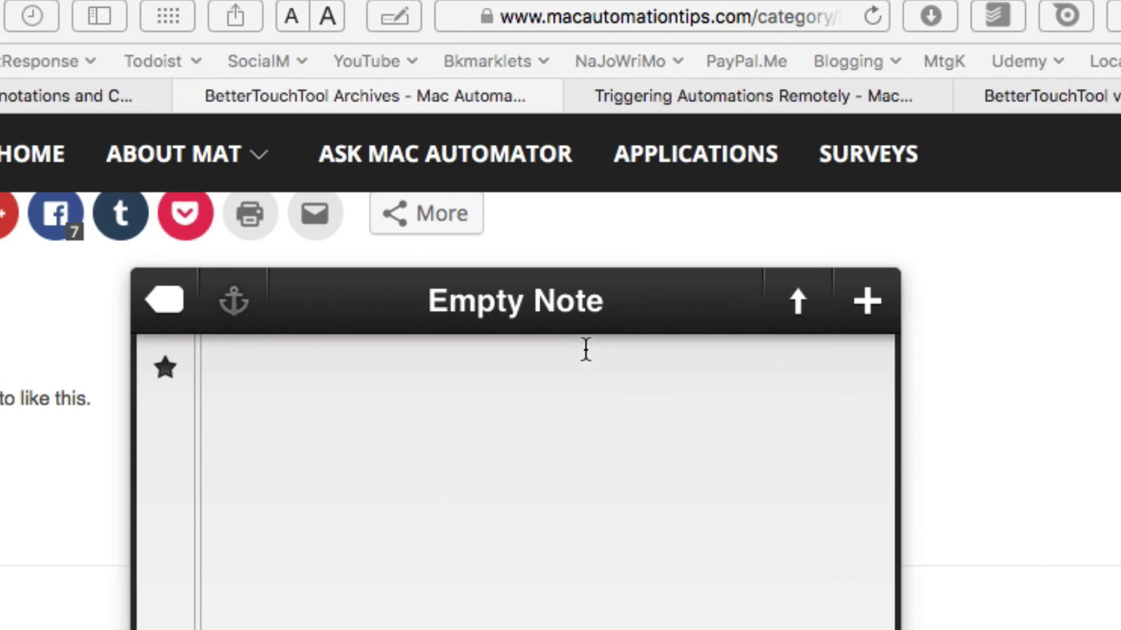
pyautogui.press('BackSpace')
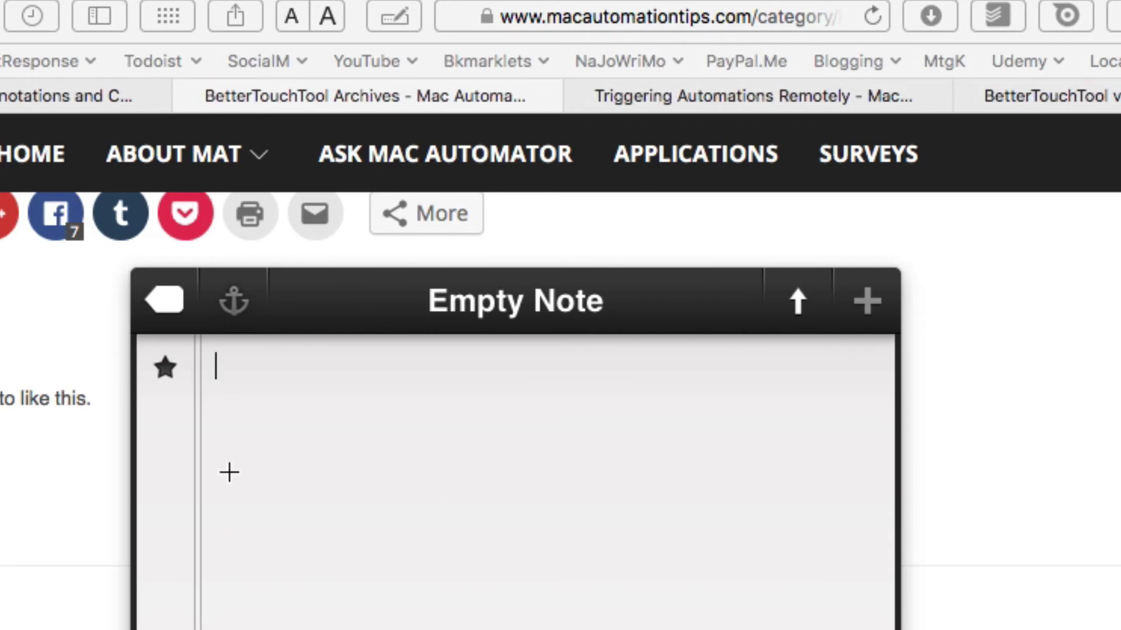
pyautogui.write('https://www.macautomationtips.com/category/bettertouchtool/')
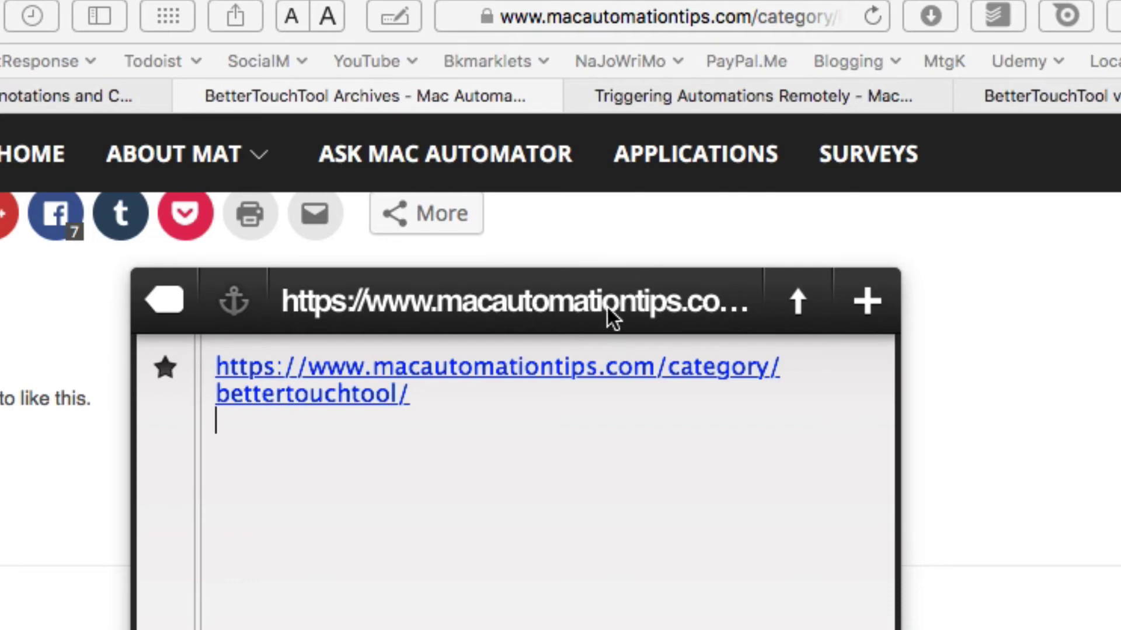
pyautogui.moveTo(607, 318); pyautogui.dragTo(650, 314)
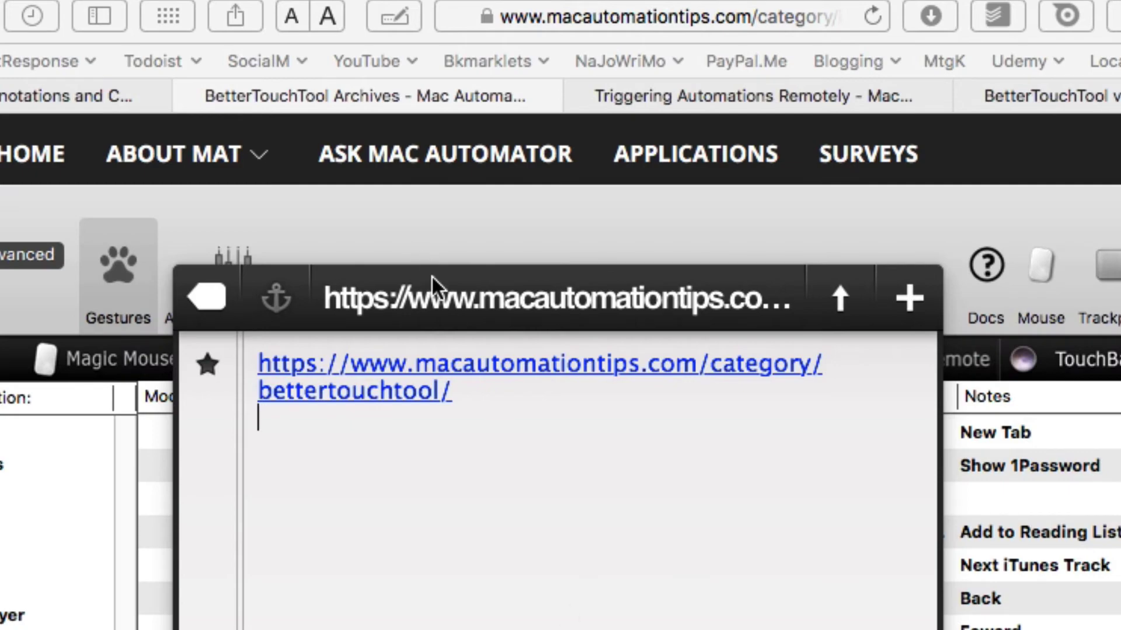
# - Close the URL note and show the Global trackpad gestures
pyautogui.press('Escape')
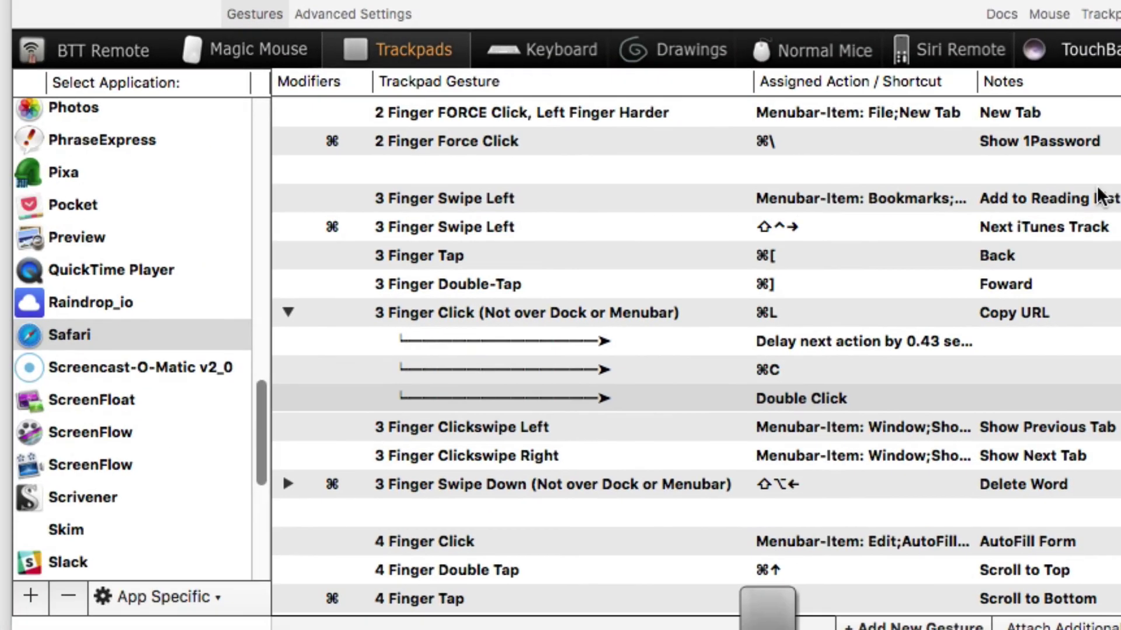
pyautogui.scroll(15, 149, 167)
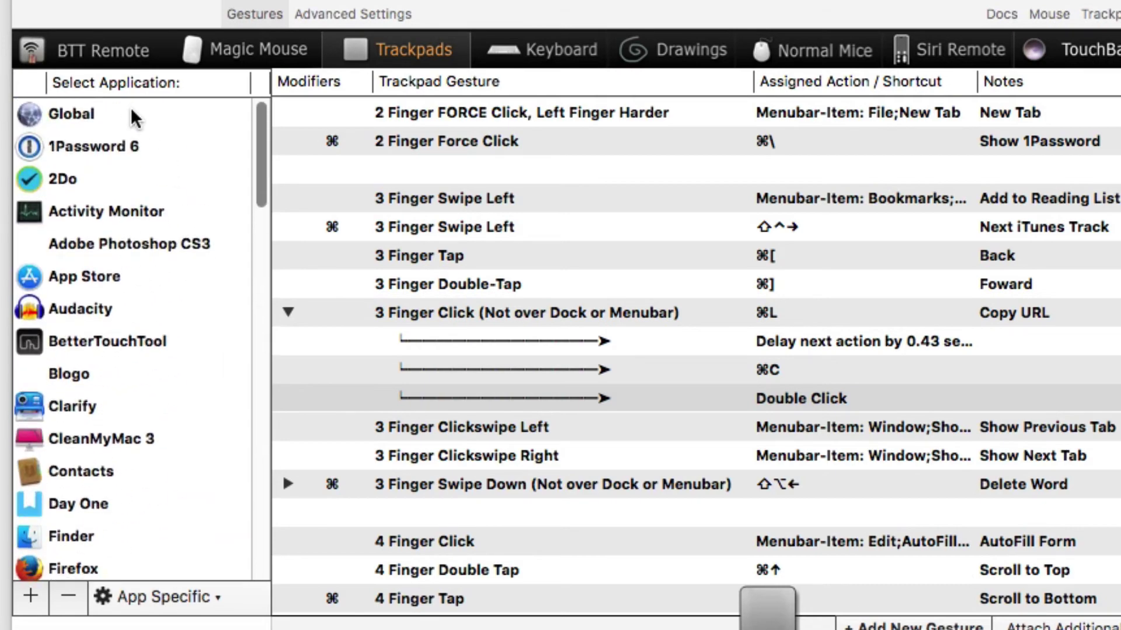
pyautogui.click(131, 111)
# - Find and select the ⌥⌘ 3 Finger Click row in the Trackpad Gesture table
pyautogui.scroll(-15, 578, 321)
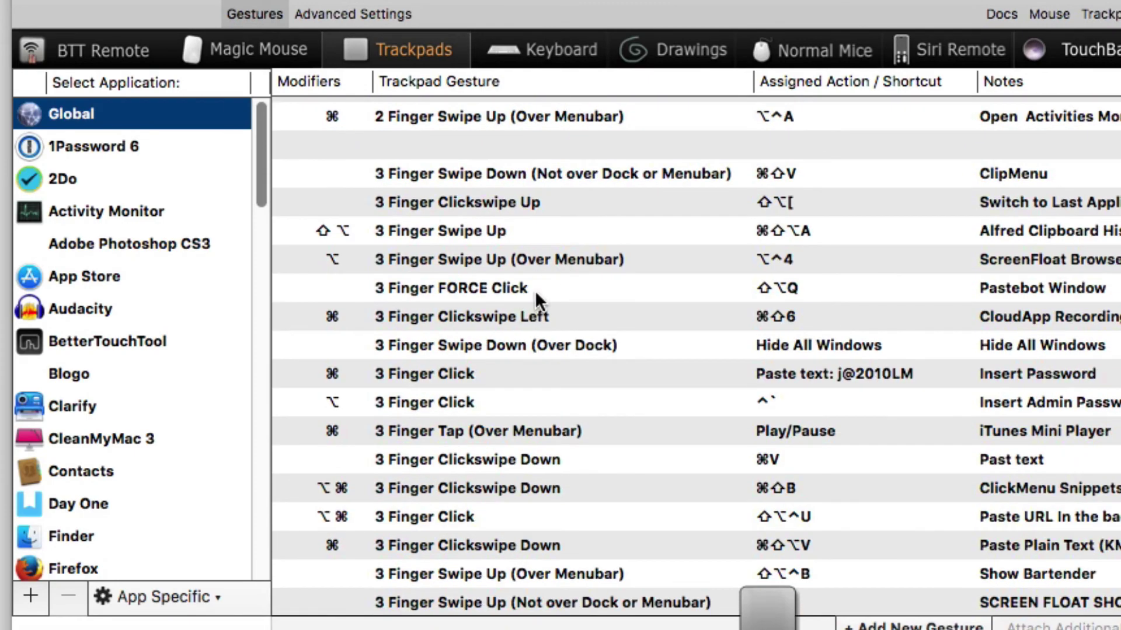
pyautogui.scroll(-2, 534, 292)
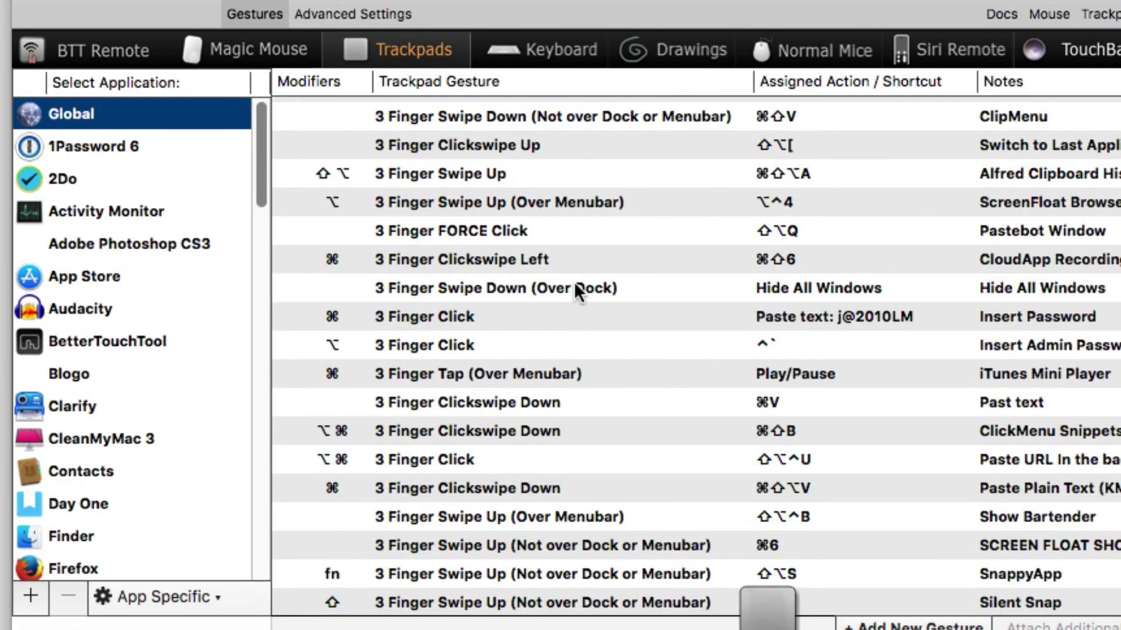
pyautogui.scroll(-1, 573, 282)
pyautogui.scroll(1, 1027, 219)
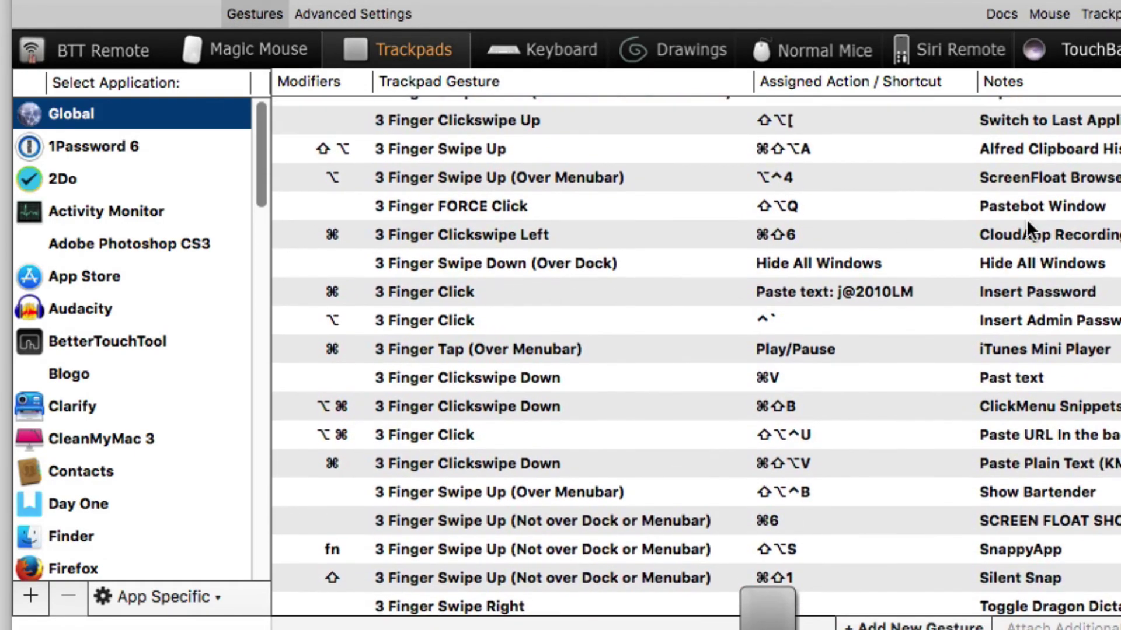
pyautogui.scroll(-1, 1043, 178)
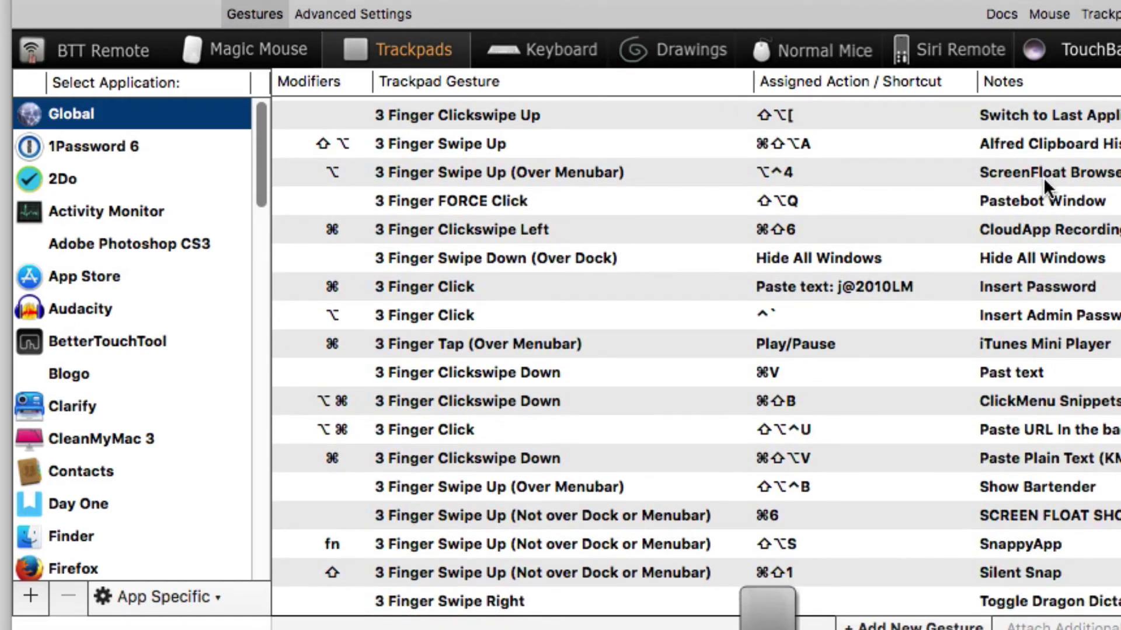
pyautogui.scroll(1, 1043, 178)
pyautogui.scroll(-2, 1045, 210)
pyautogui.scroll(-1, 1050, 243)
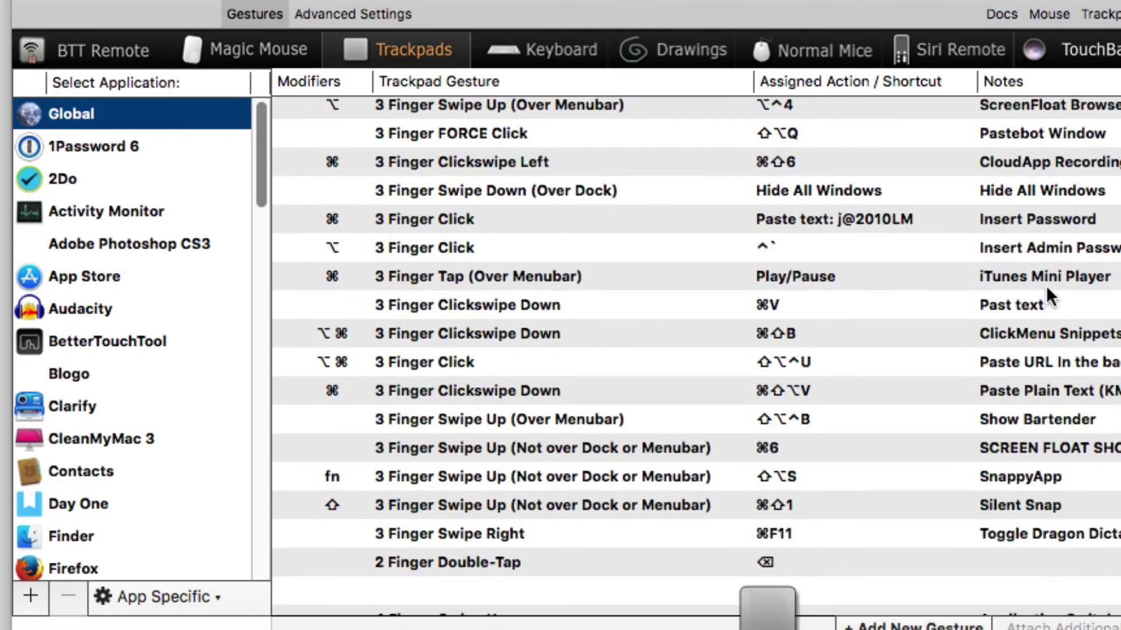
pyautogui.scroll(-1, 1046, 309)
pyautogui.click(1048, 348)
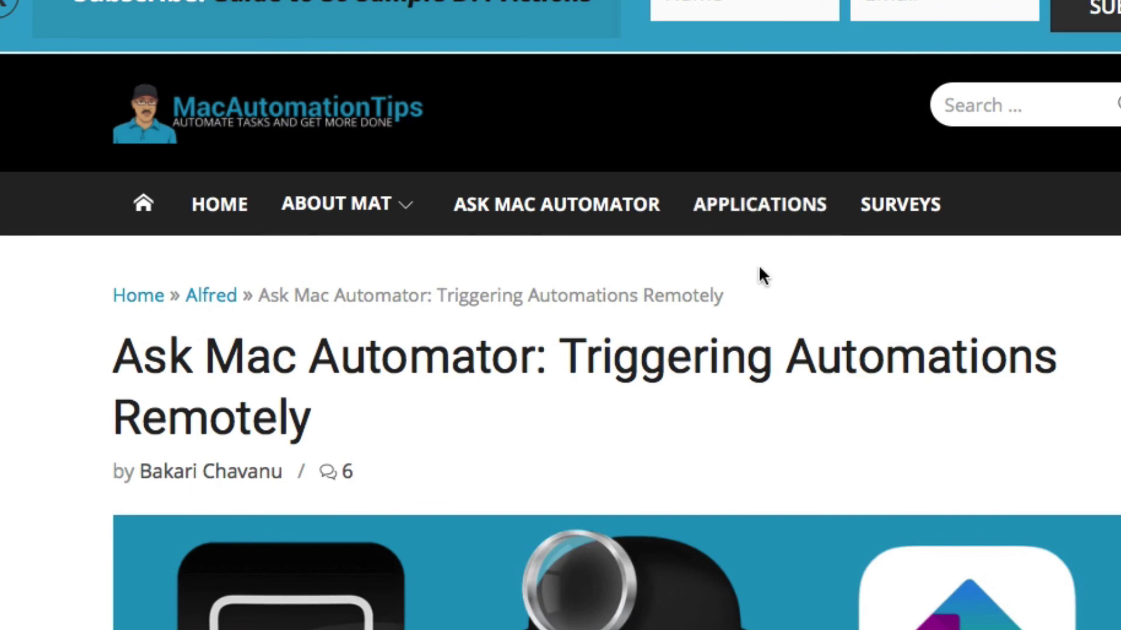
# - Switch Safari to the 'BetterTouchTool vs Keyboard Maestro' tab with Cmd+[
pyautogui.press('super+bracketleft')
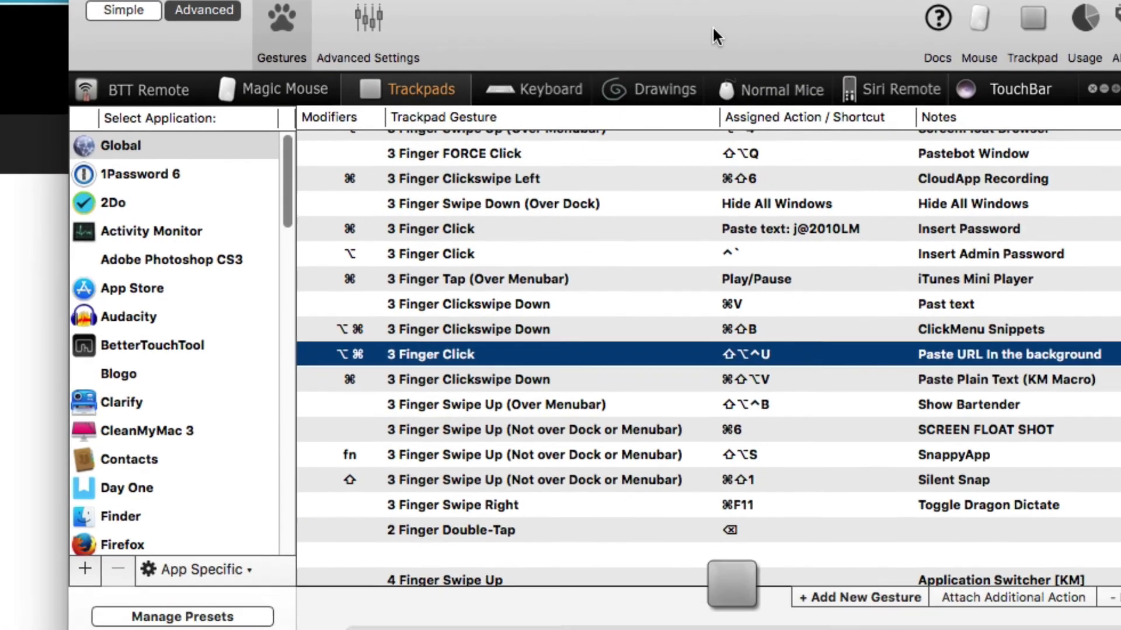
# - Select the ⌥⌘ 2 Finger Click gesture and open its Predefined Action list
pyautogui.scroll(10, 814, 386)
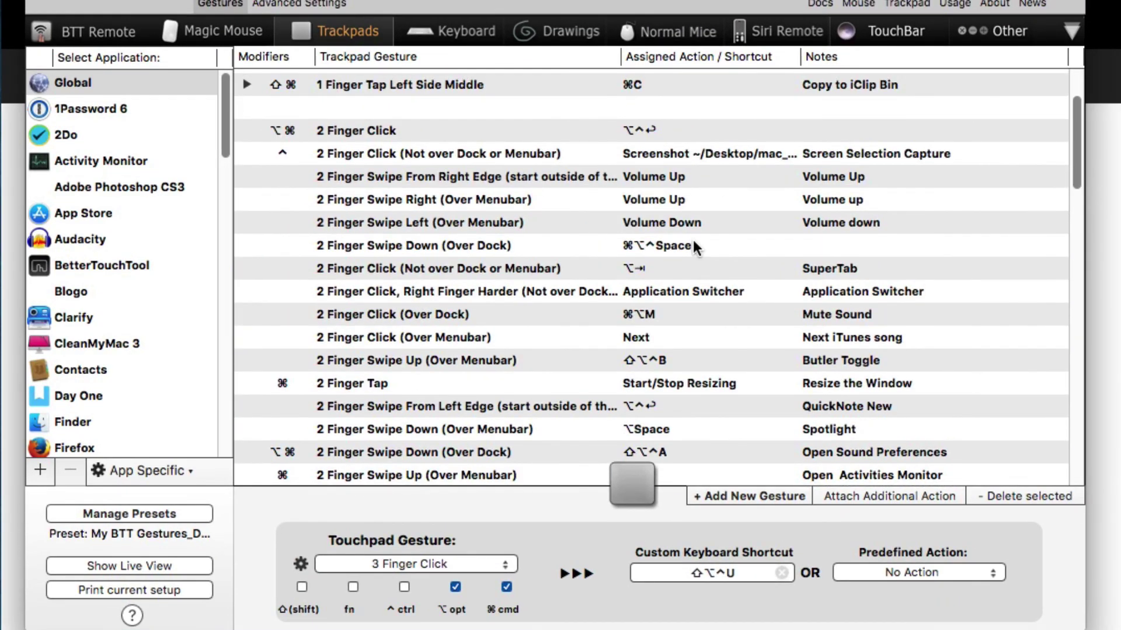
pyautogui.scroll(4, 694, 245)
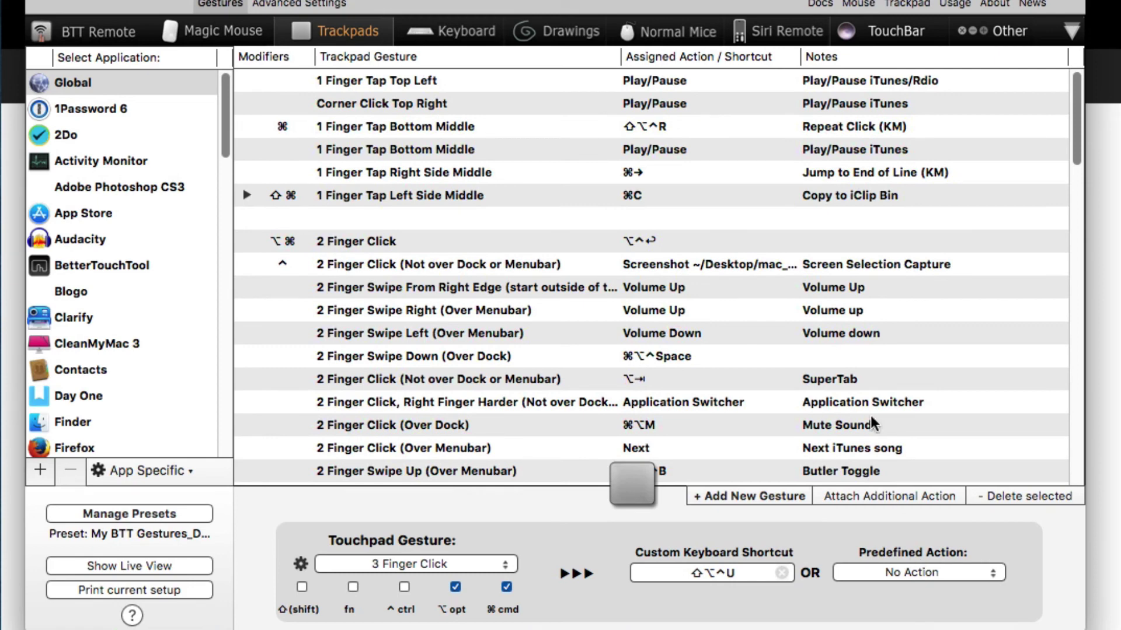
pyautogui.click(527, 242)
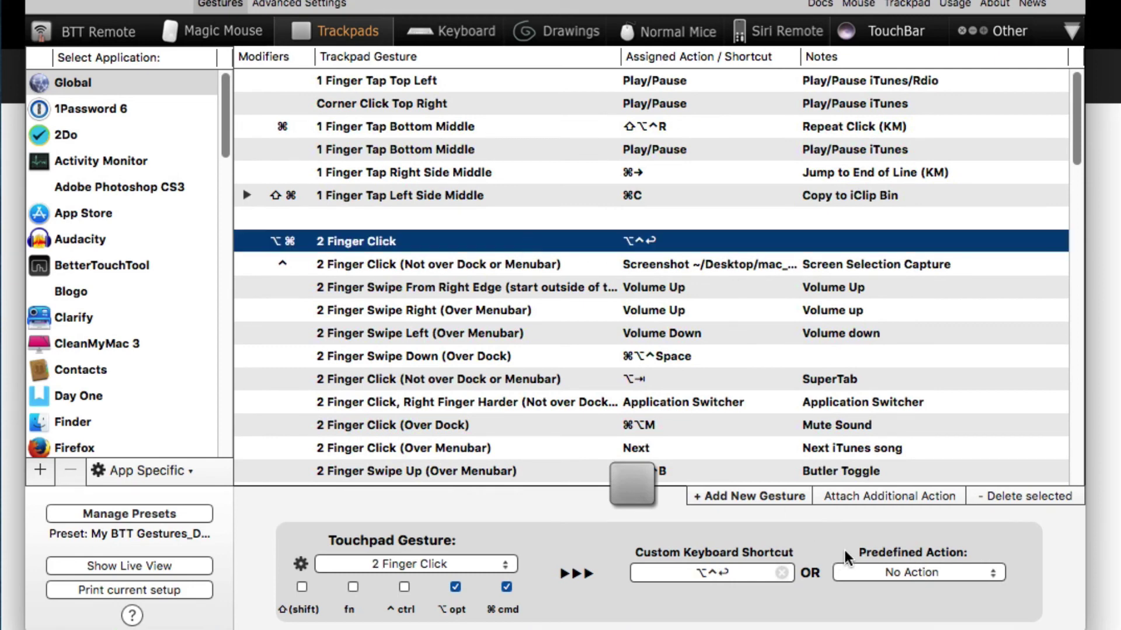
pyautogui.click(899, 575)
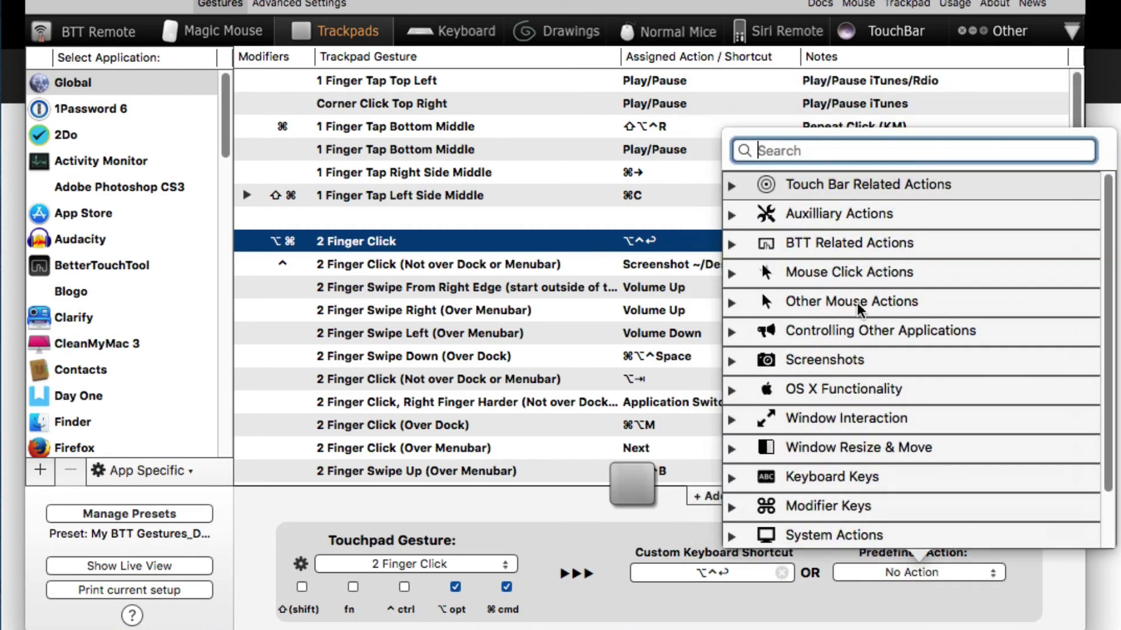
# - Browse the action categories and expand Controlling Other Applications
pyautogui.scroll(-3, 861, 304)
pyautogui.scroll(3, 859, 303)
pyautogui.scroll(-2, 879, 286)
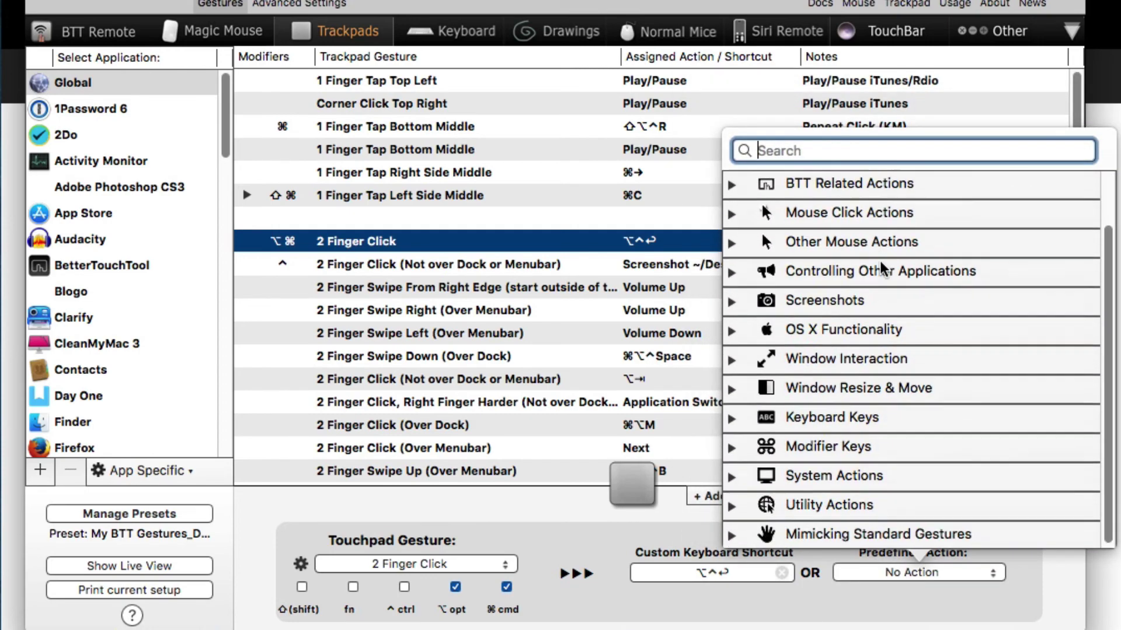
pyautogui.scroll(2, 882, 274)
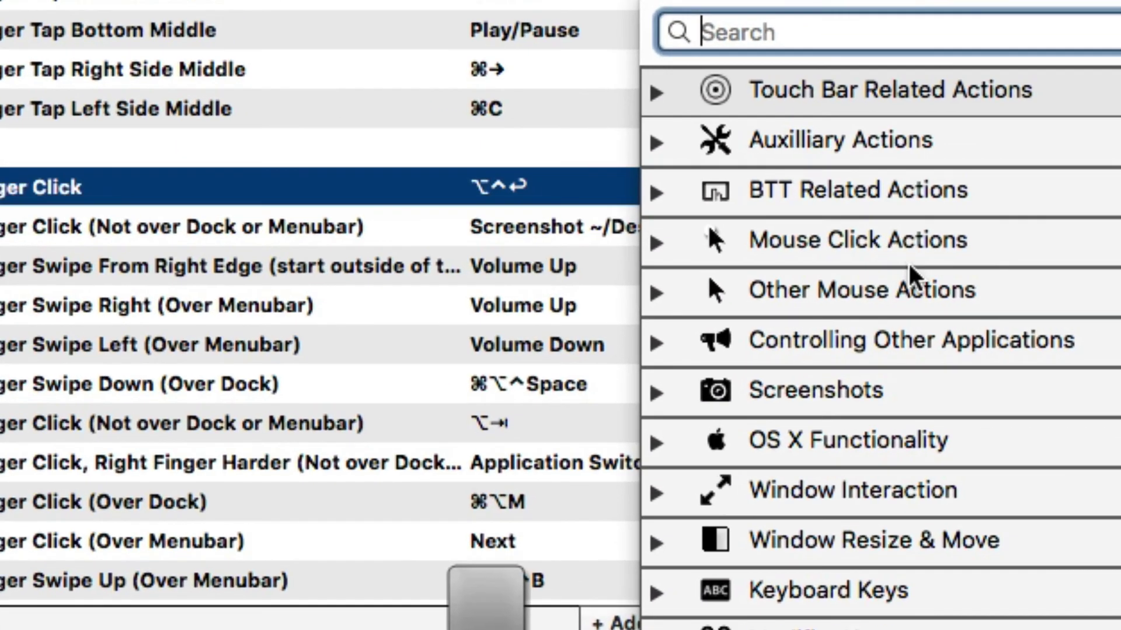
pyautogui.scroll(-2, 899, 230)
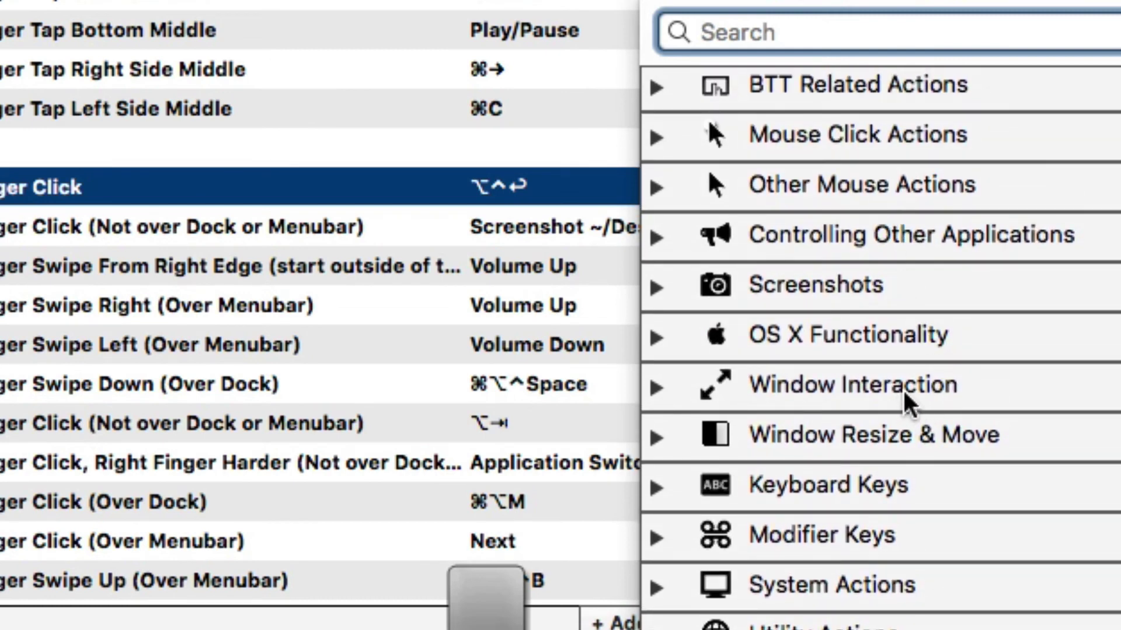
pyautogui.scroll(2, 930, 276)
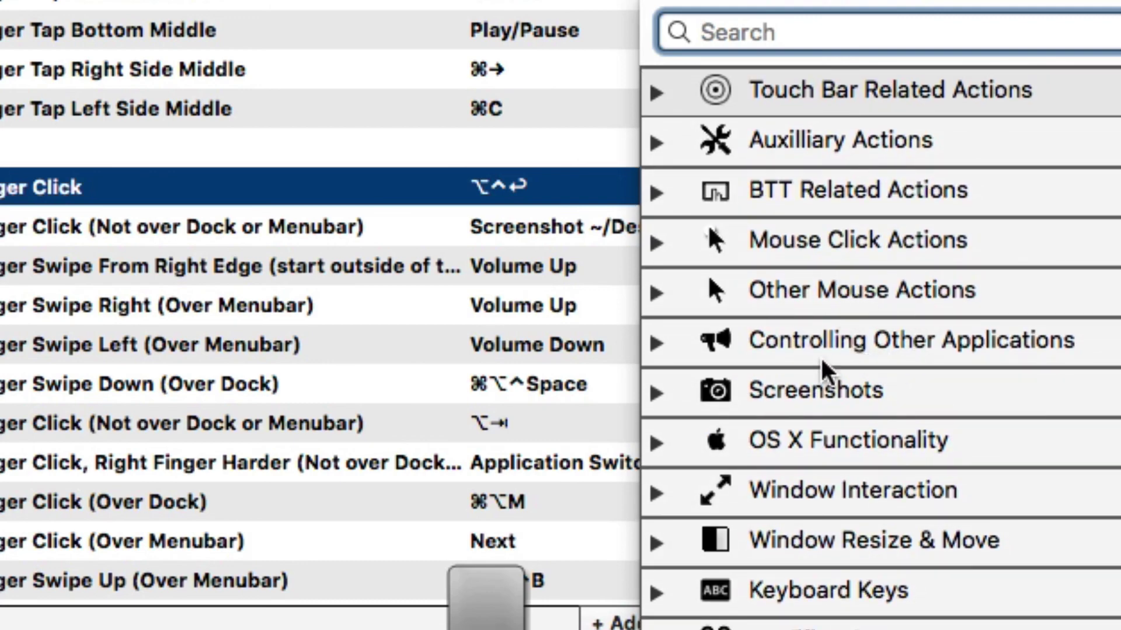
pyautogui.click(656, 344)
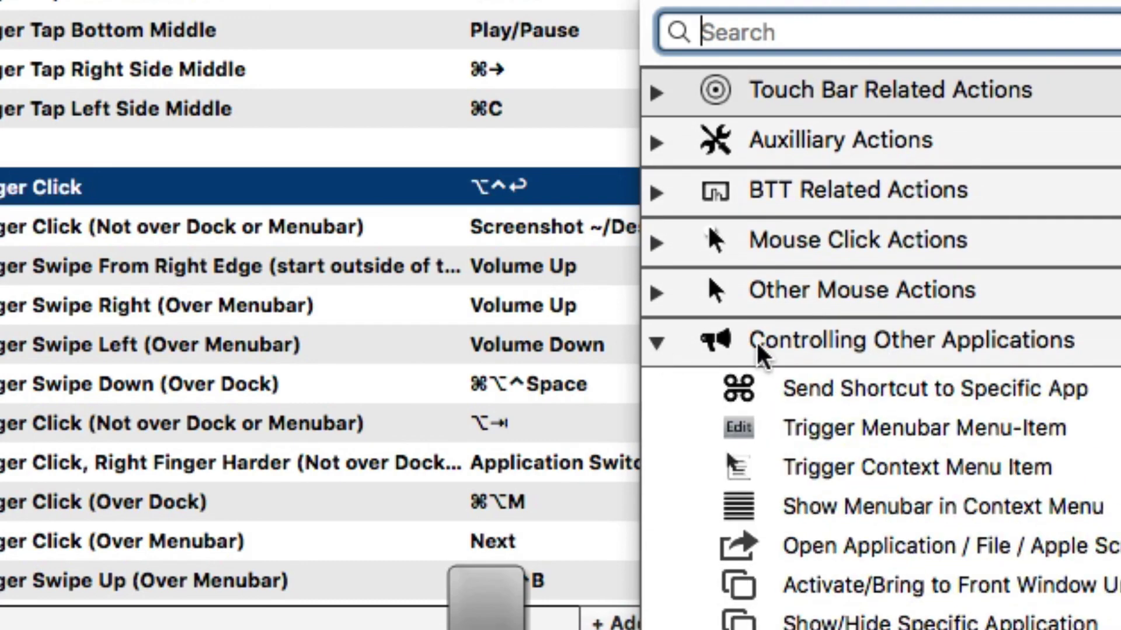
pyautogui.scroll(-5, 759, 354)
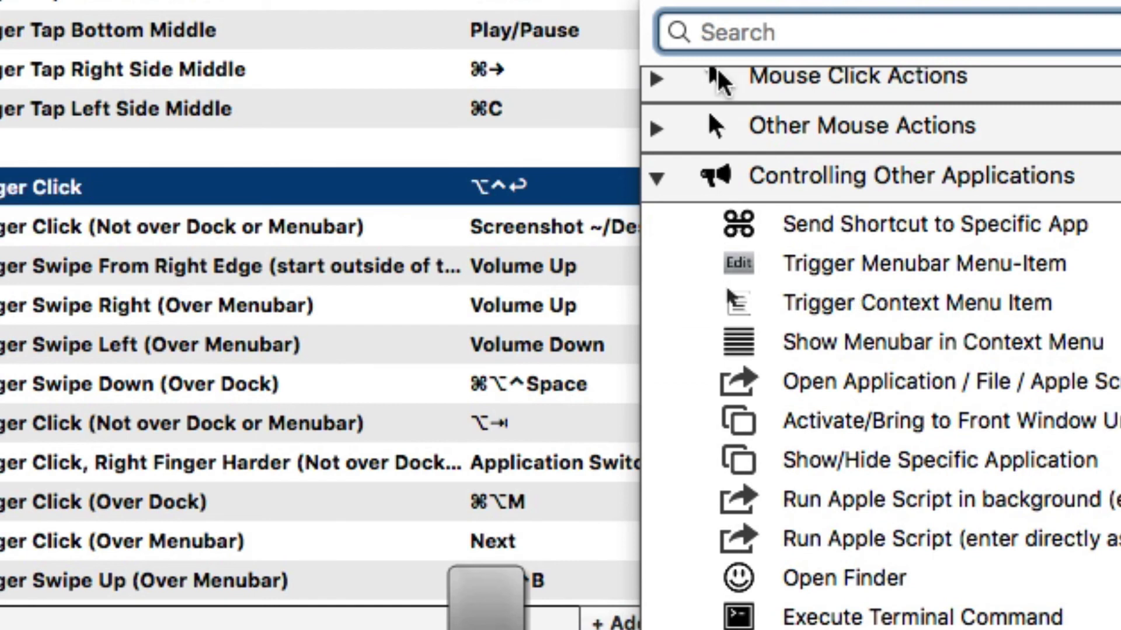
pyautogui.press('Escape')
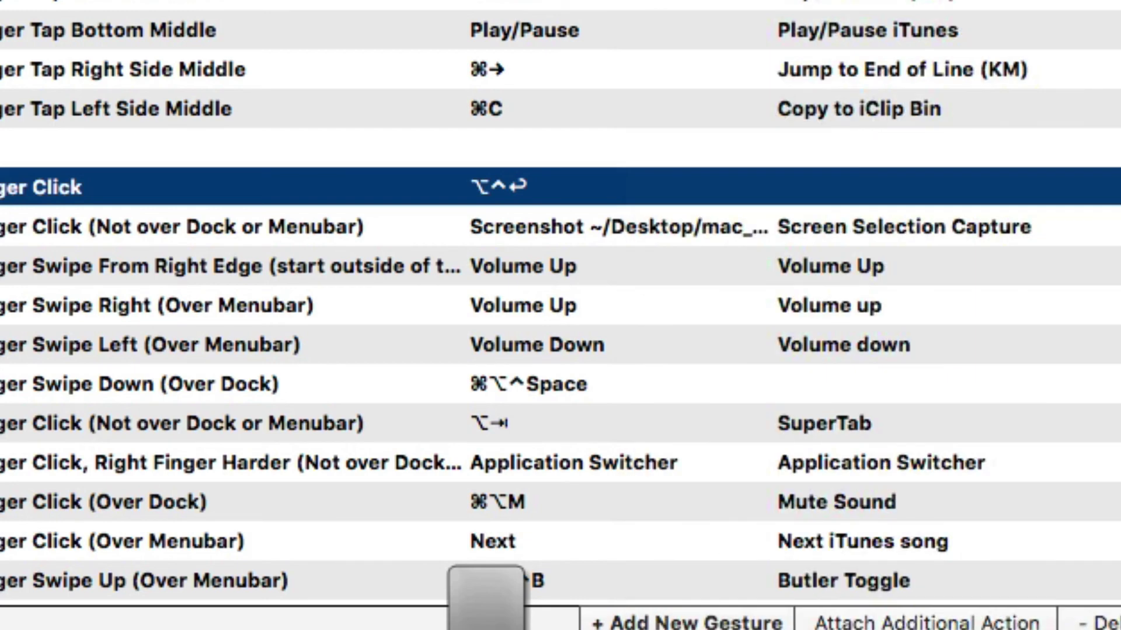